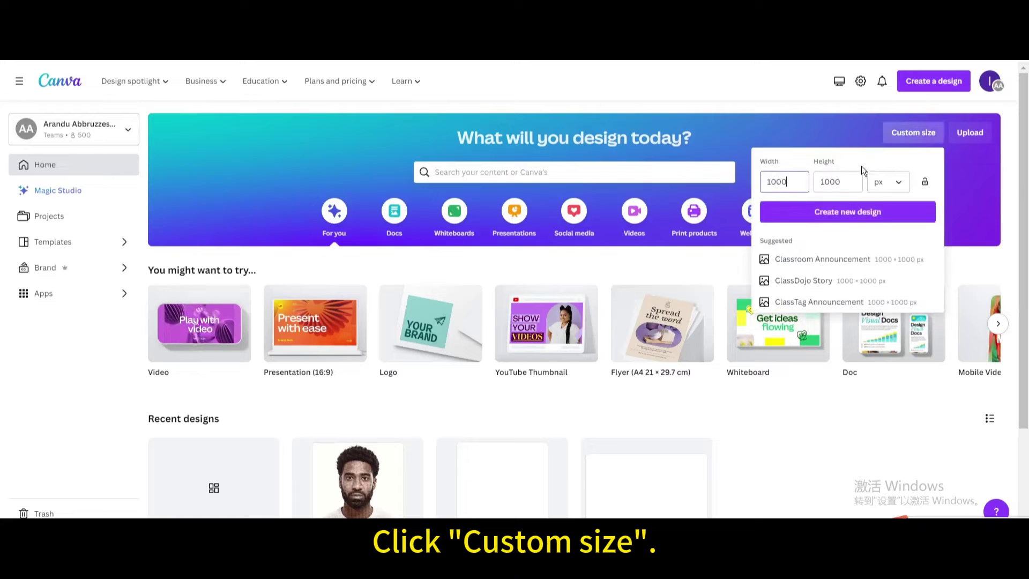
Step: Enter a 1000 px custom height to create the 1000 × 1000 px blank design
left_click(830, 182)
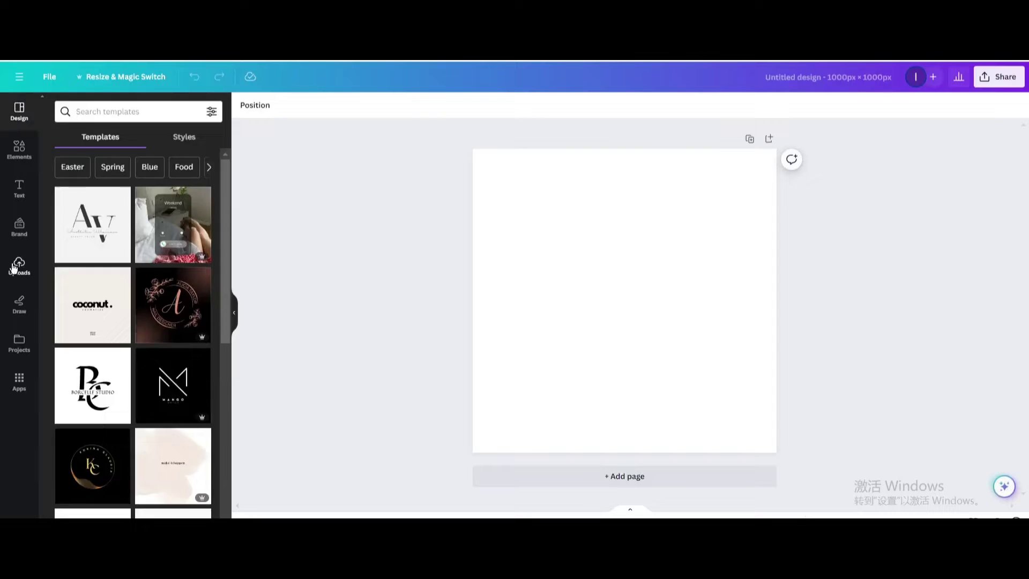
Step: Add the uploaded portrait photo to the page and set it as the background
left_click(15, 266)
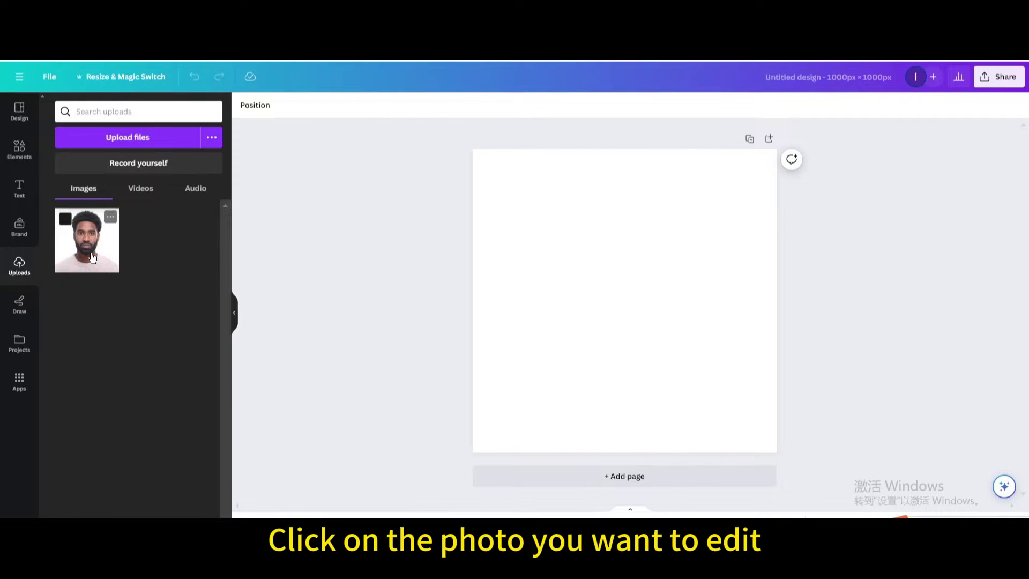
left_click(93, 258)
right_click(578, 270)
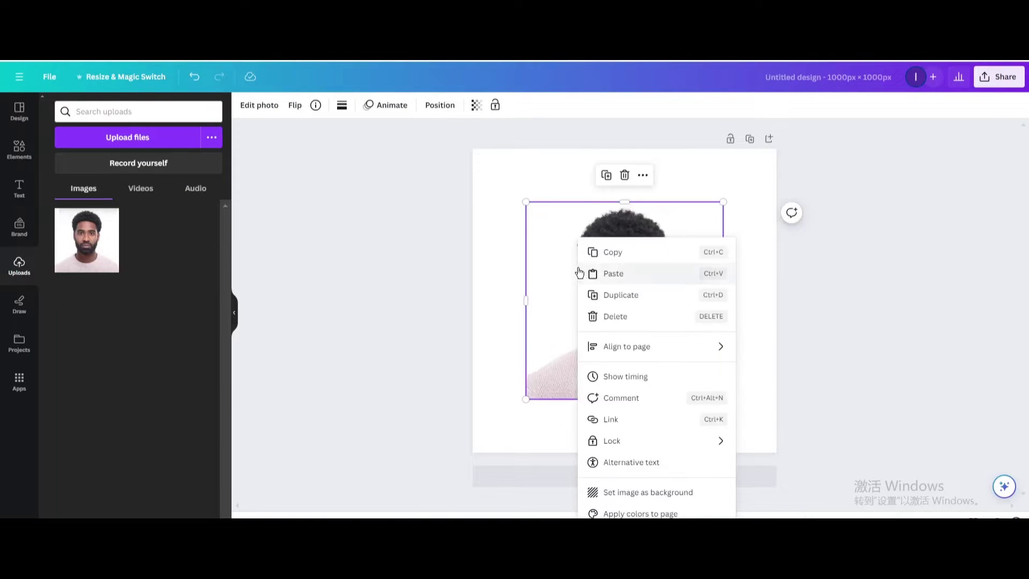
left_click(632, 493)
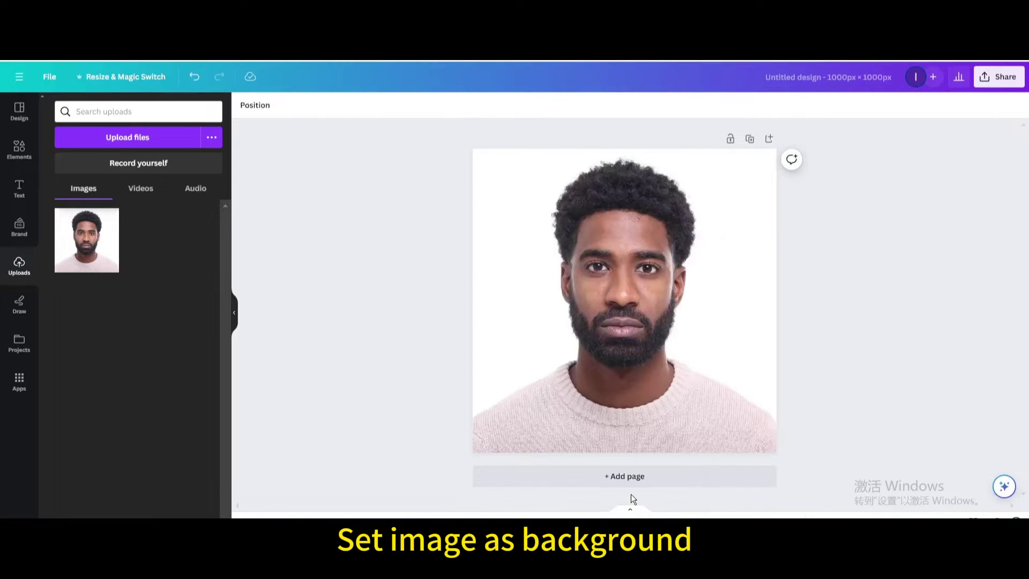
Step: Switch the background photo's editing to the old photo editor
left_click(489, 212)
left_click(256, 105)
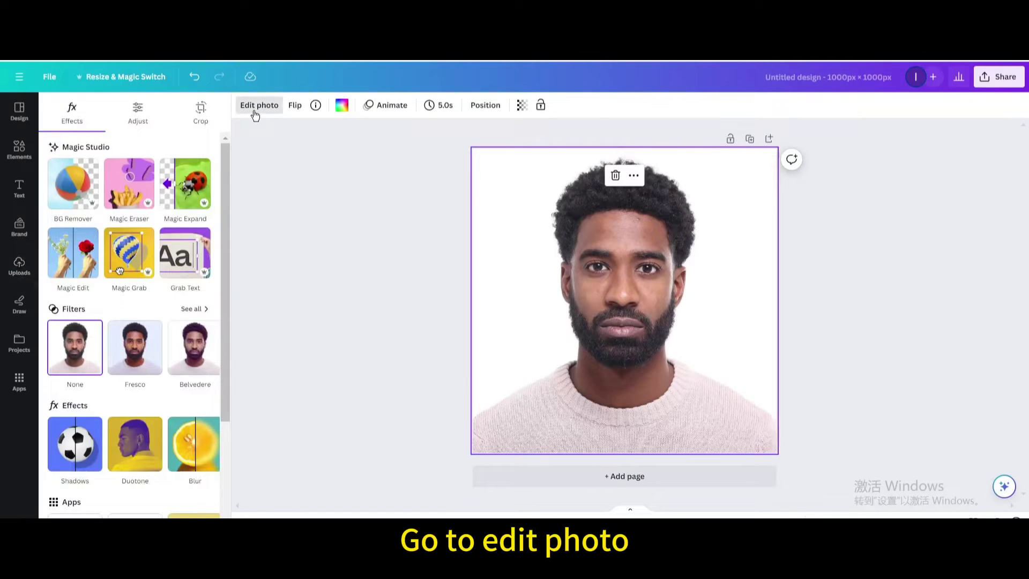
scroll(134, 396, "down", 3)
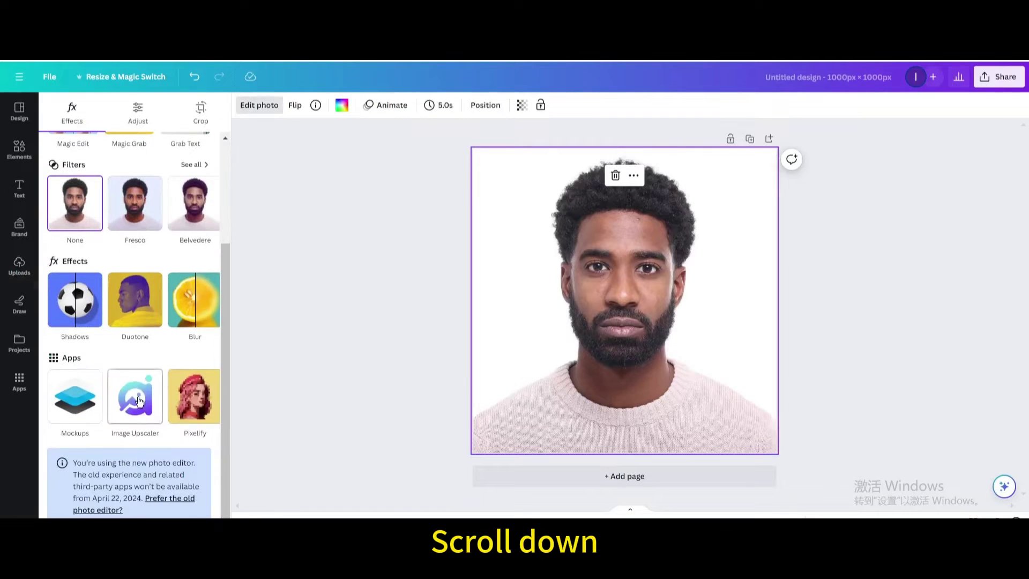
left_click(175, 500)
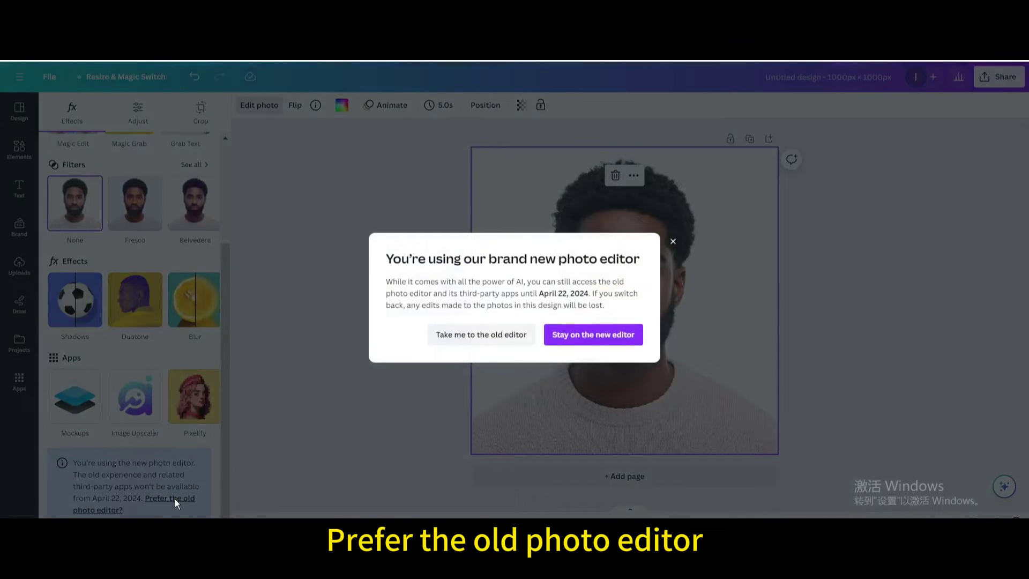
left_click(478, 337)
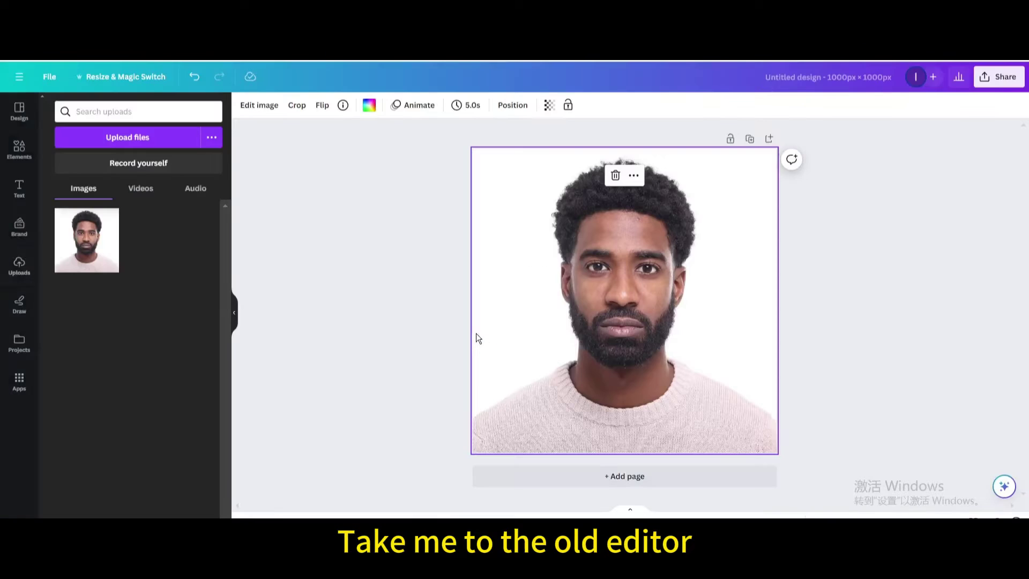
Step: Apply the Prisma Kick scooter filter to the background portrait
left_click(250, 106)
scroll(131, 311, "down", 5)
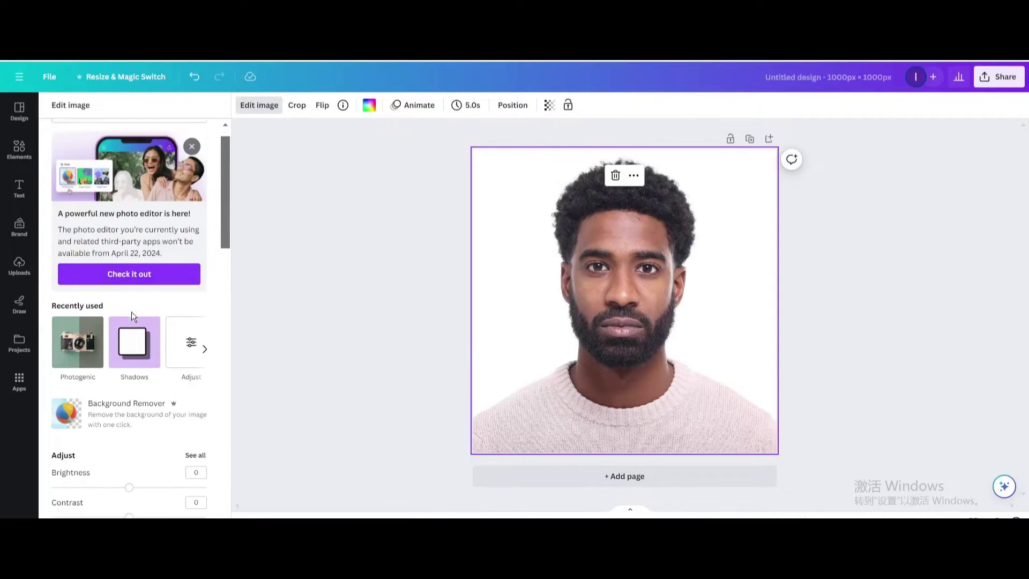
scroll(123, 322, "down", 6)
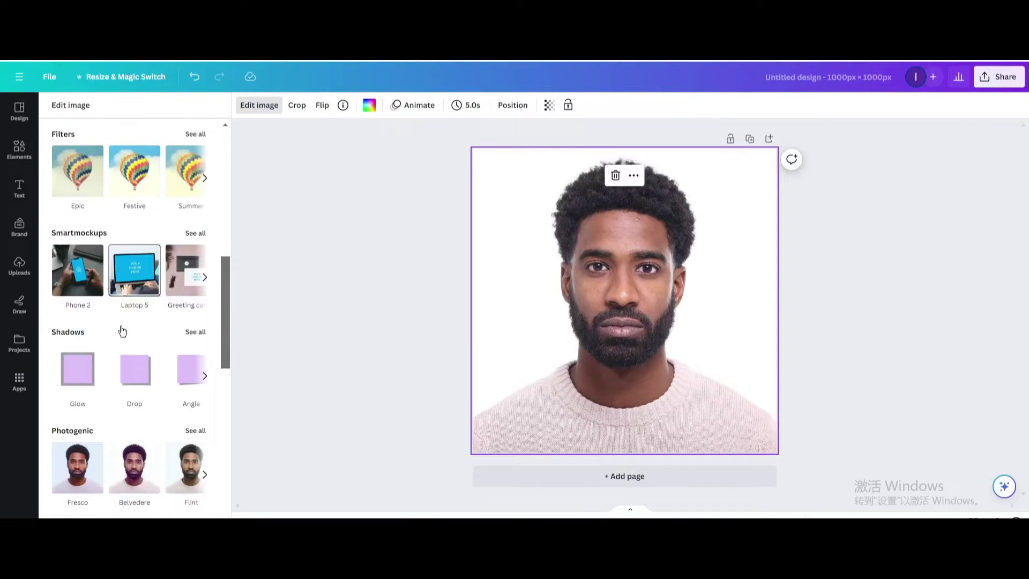
scroll(119, 338, "down", 1)
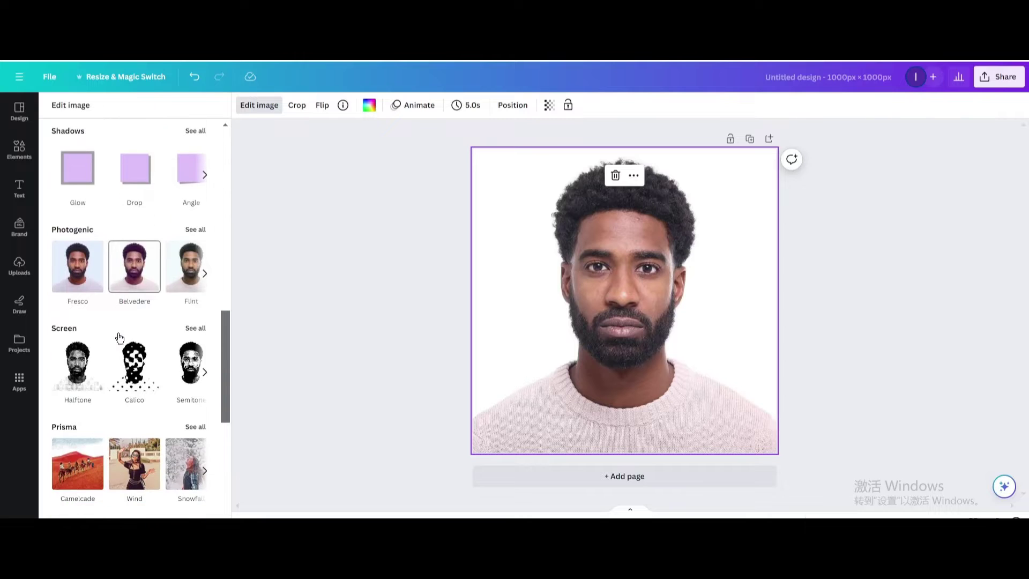
scroll(118, 336, "down", 1)
left_click(198, 361)
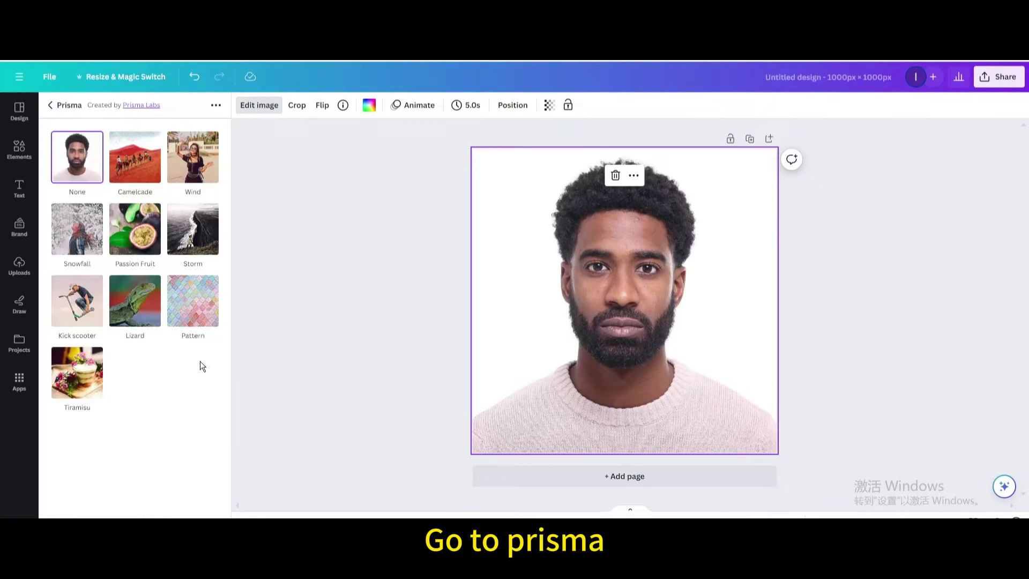
left_click(83, 305)
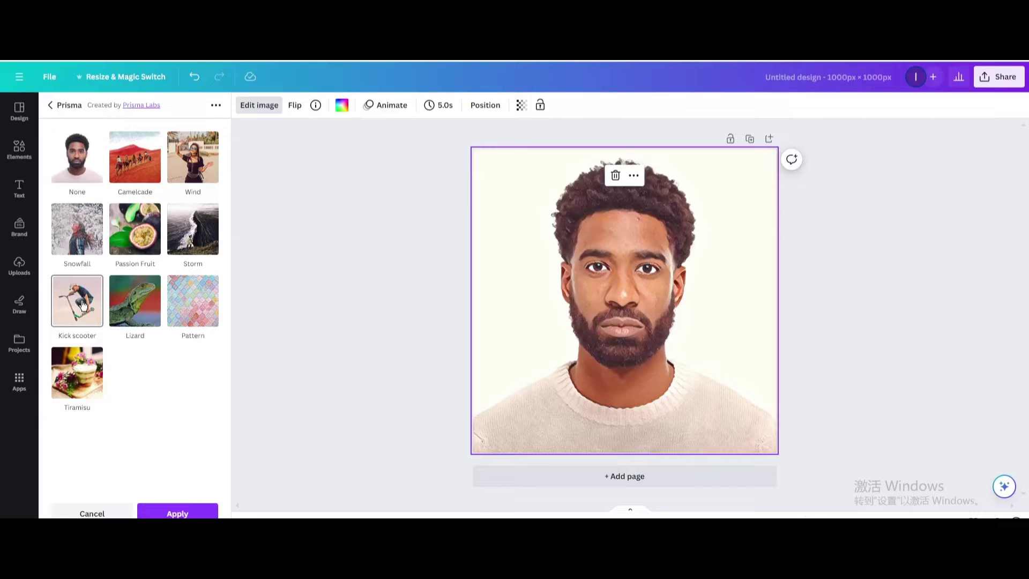
left_click(177, 513)
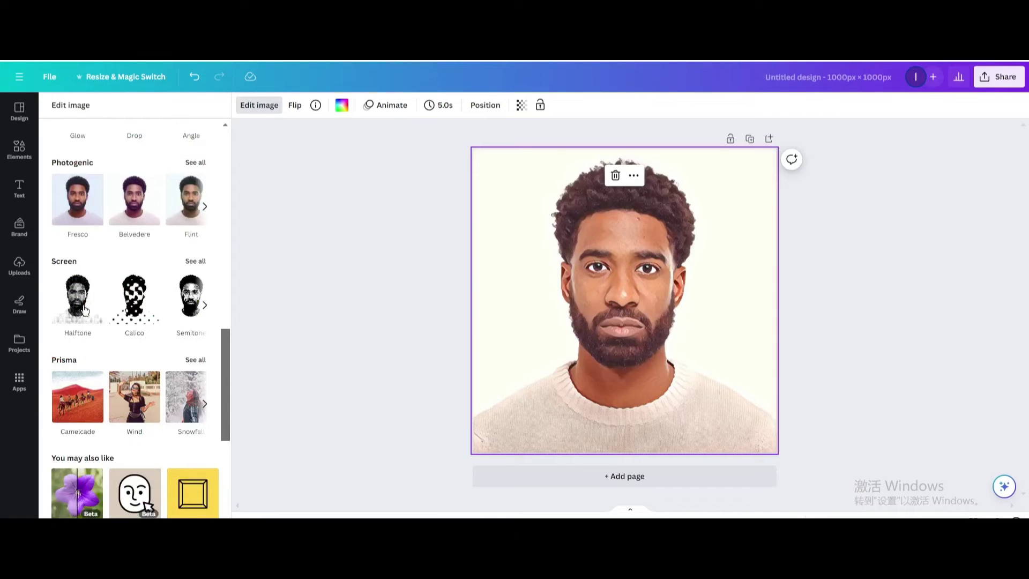
left_click(33, 276)
Step: Add a second copy of the portrait and enlarge it to cover the page
left_click(87, 240)
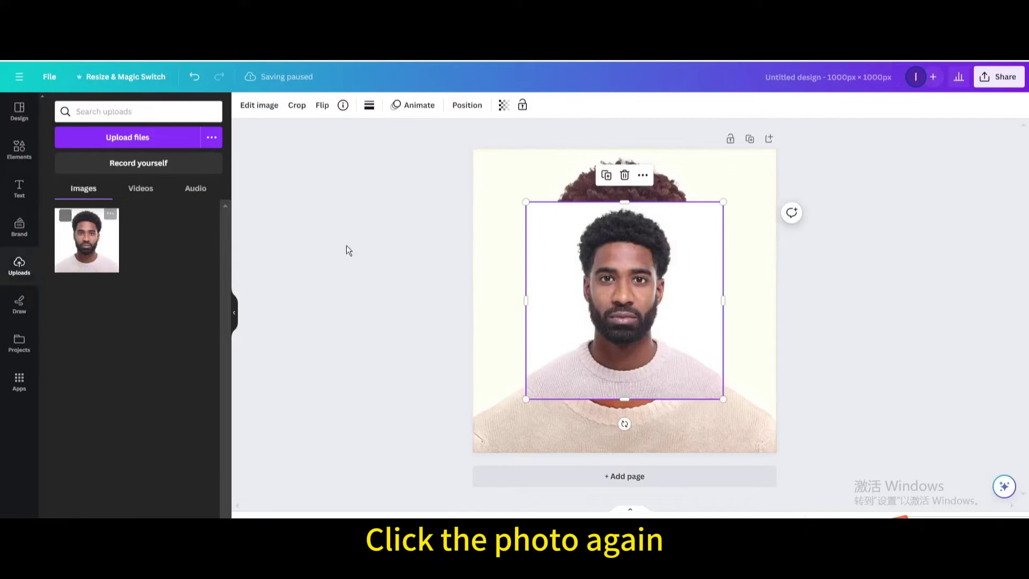
left_click_drag(566, 250, 524, 201)
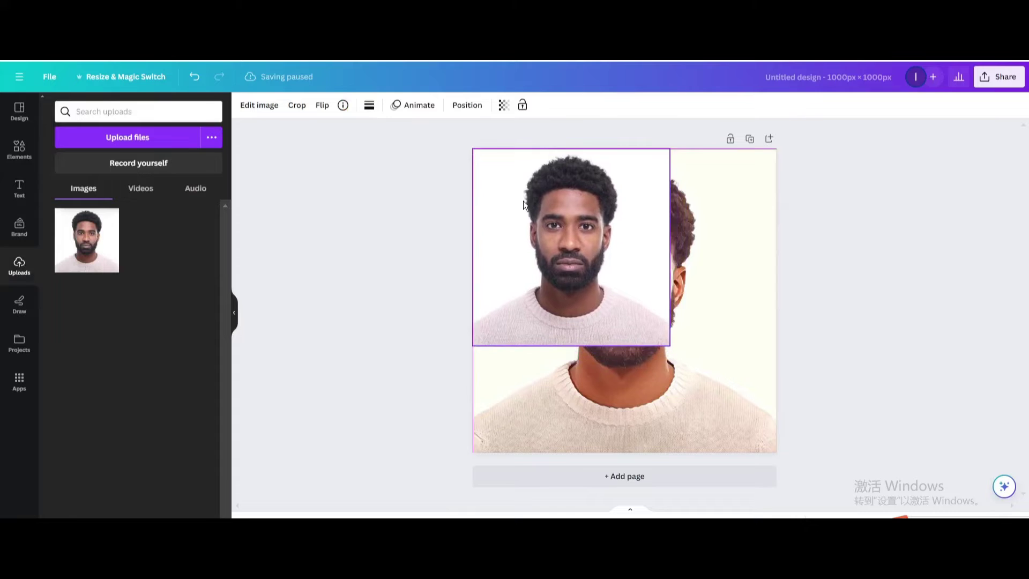
left_click_drag(670, 346, 761, 454)
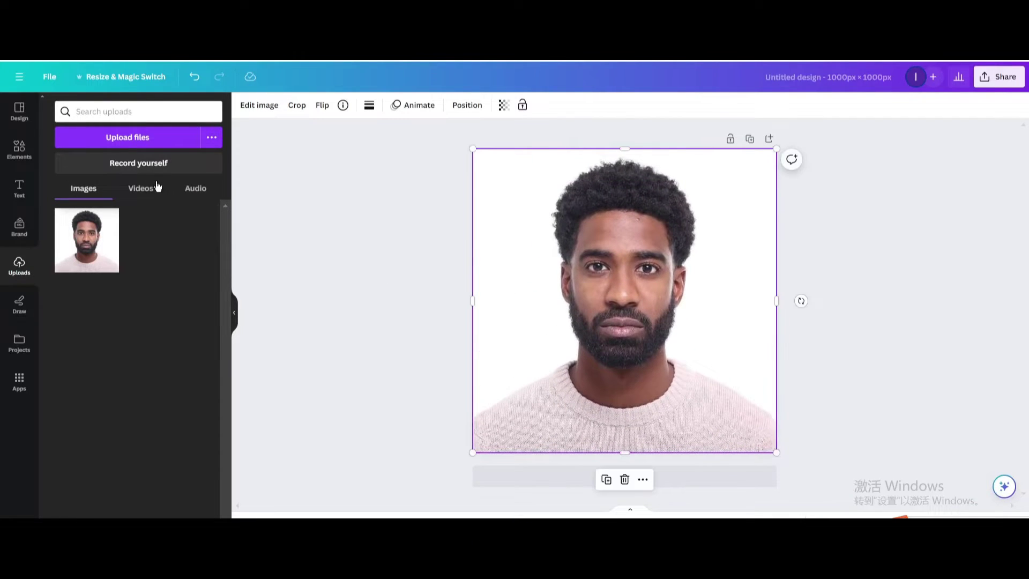
Step: Give the copy the Screen Calico halftone effect with scale lowered to 1.68
left_click(259, 105)
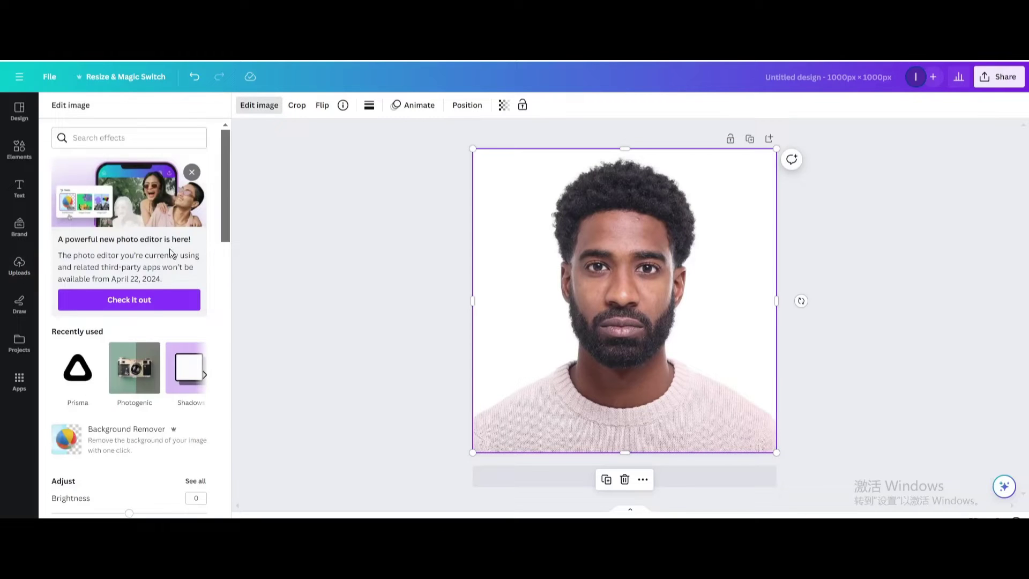
scroll(152, 325, "down", 10)
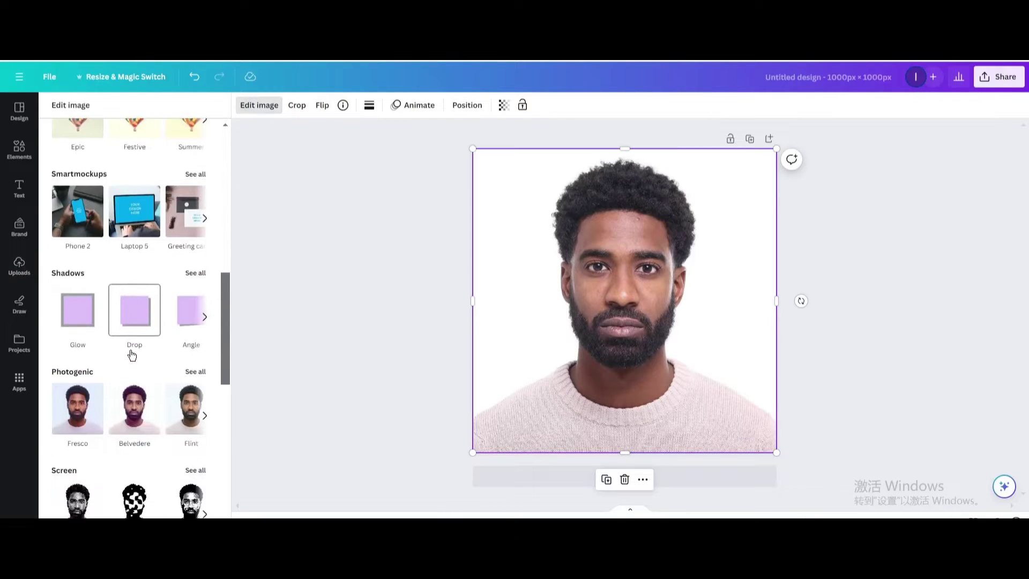
scroll(132, 355, "down", 2)
left_click(196, 396)
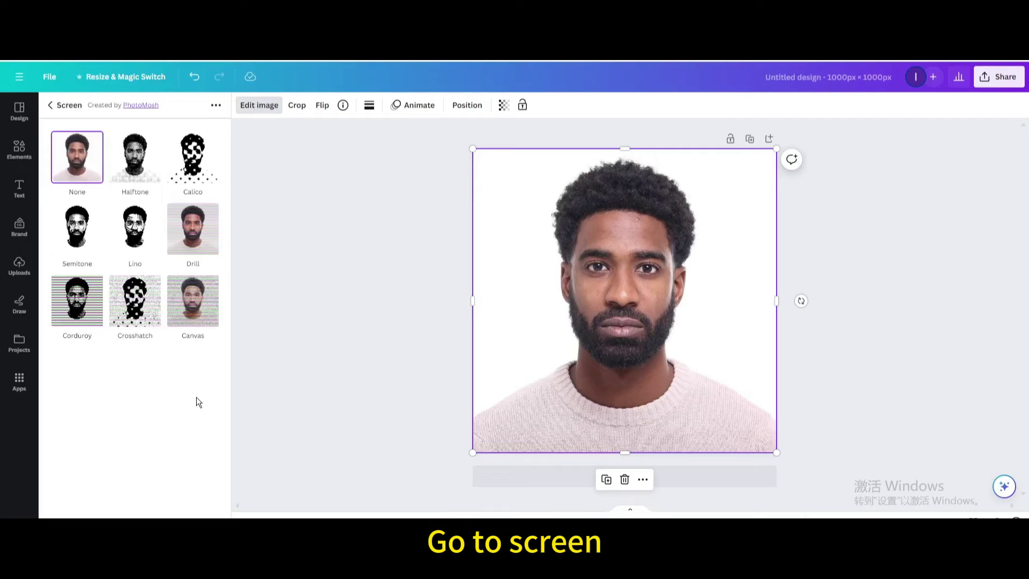
left_click(189, 166)
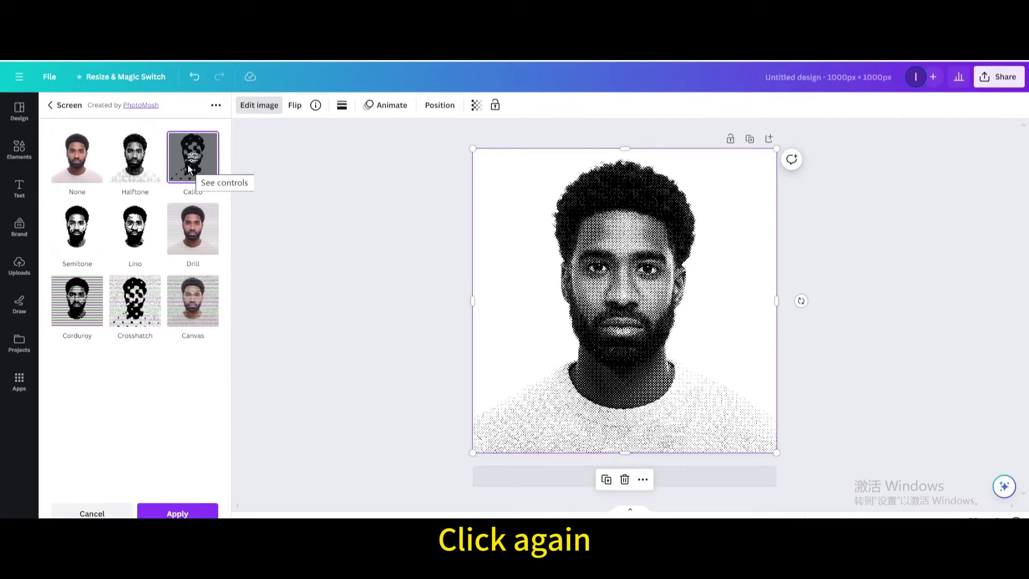
left_click(189, 166)
left_click_drag(219, 173, 110, 200)
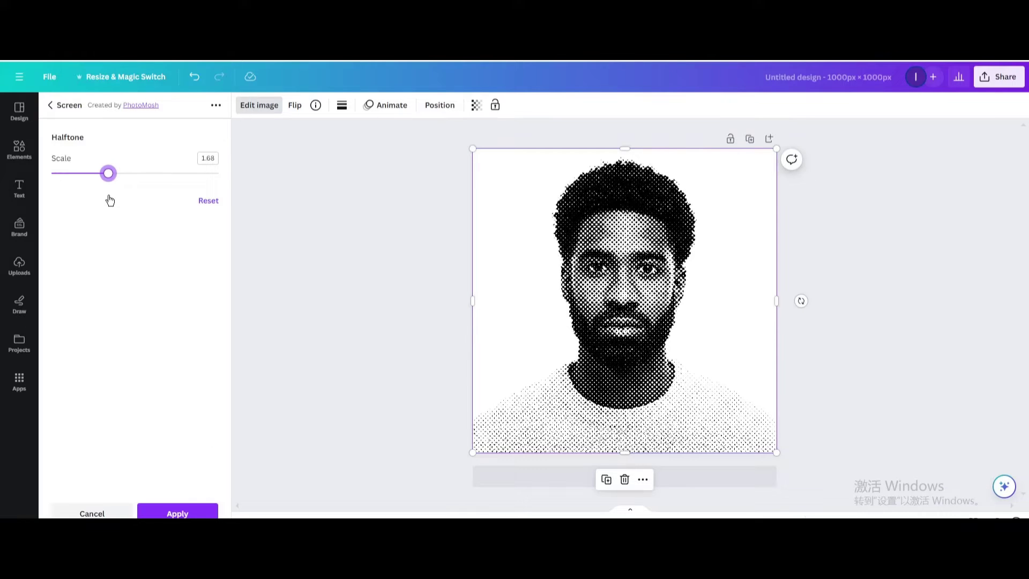
left_click(178, 514)
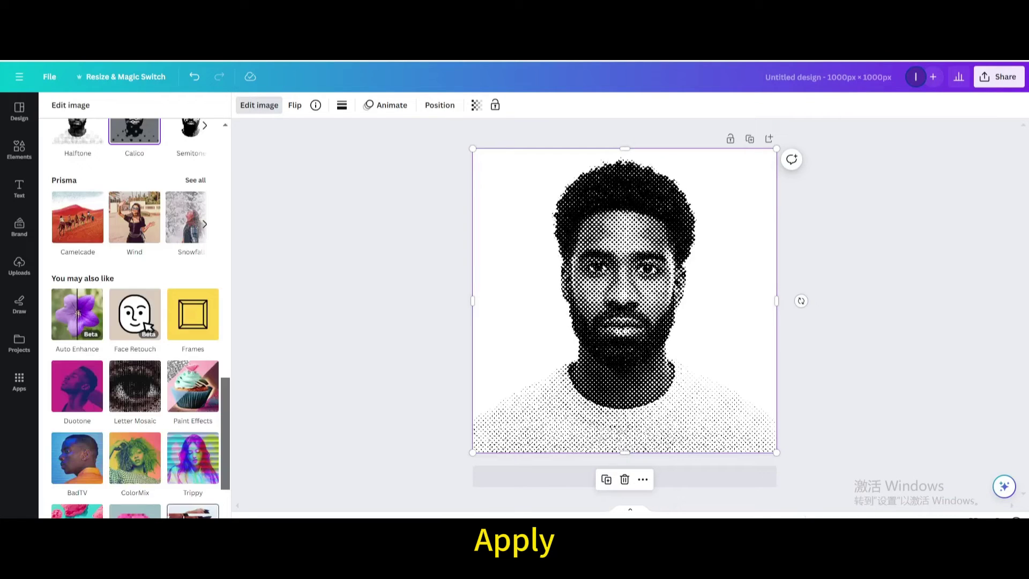
Step: Set the halftone portrait's transparency to 50
left_click(476, 105)
left_click(473, 133)
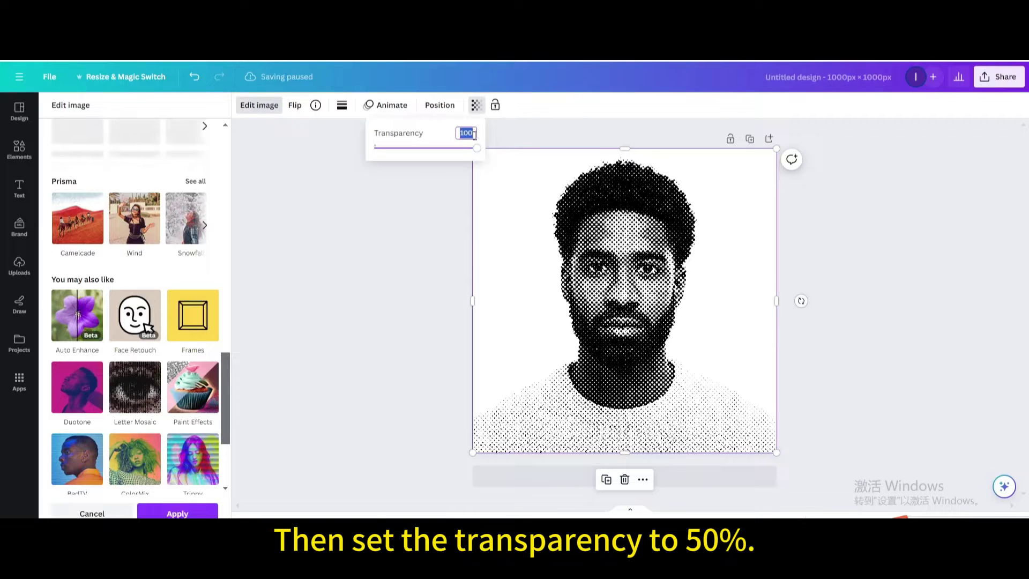
type("50")
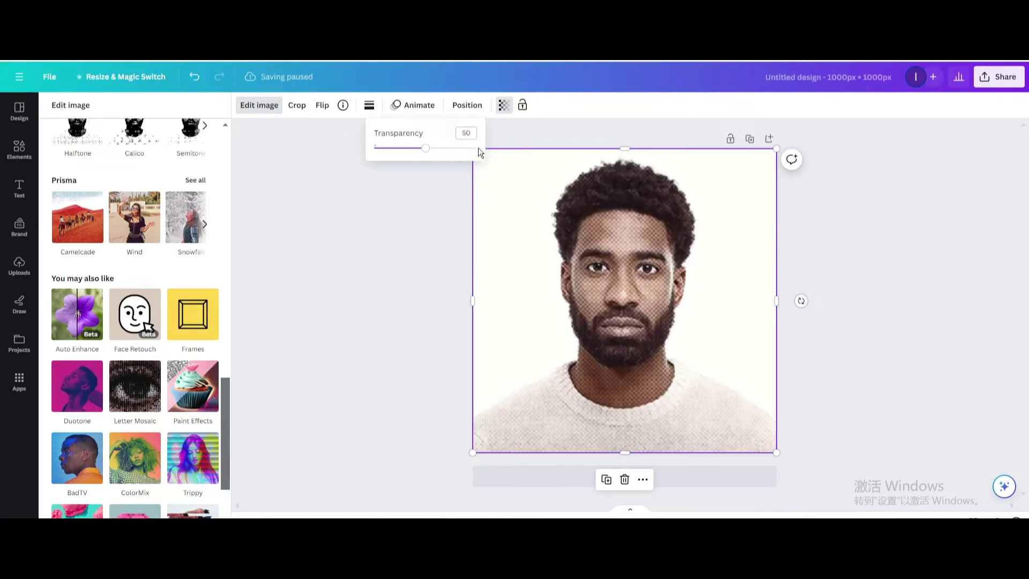
left_click(557, 252)
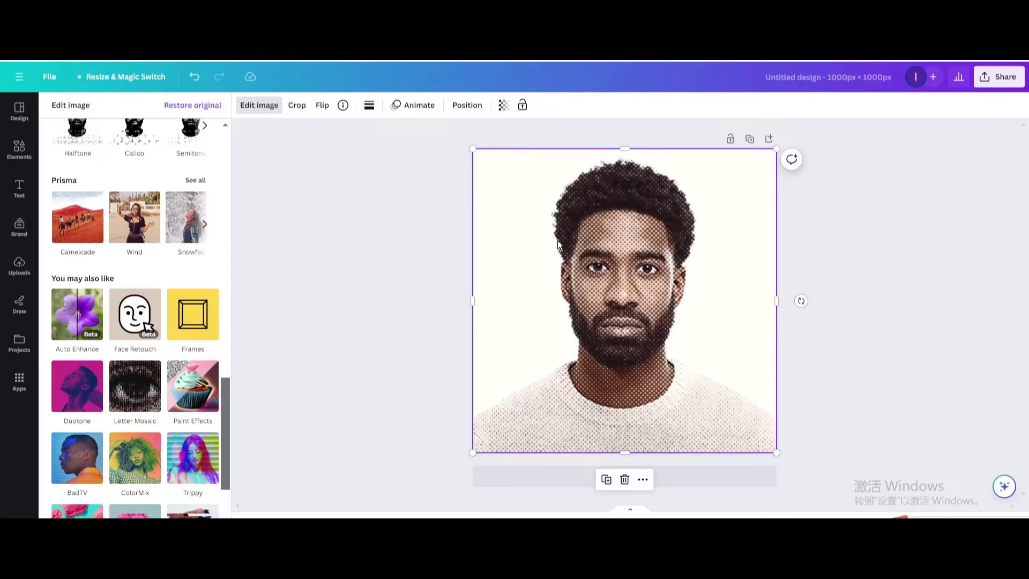
Step: Download the blended design as a PNG and drag the file back into Uploads
left_click(999, 83)
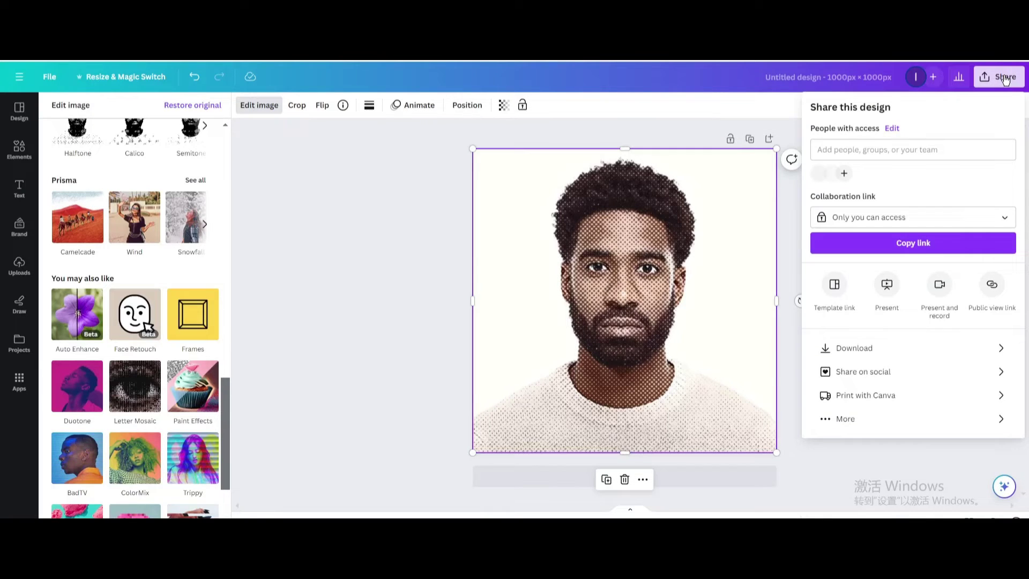
left_click(887, 352)
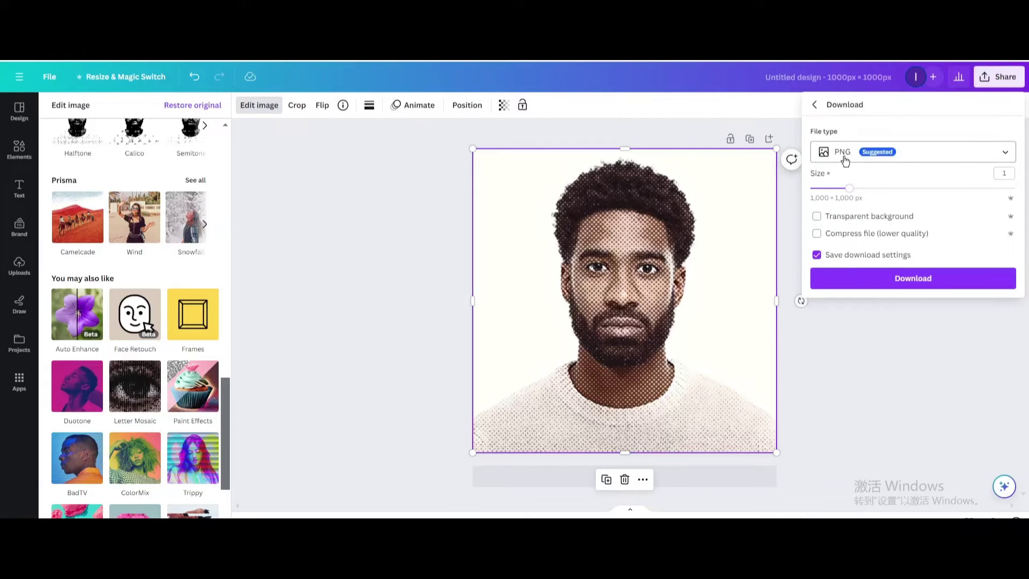
left_click(897, 289)
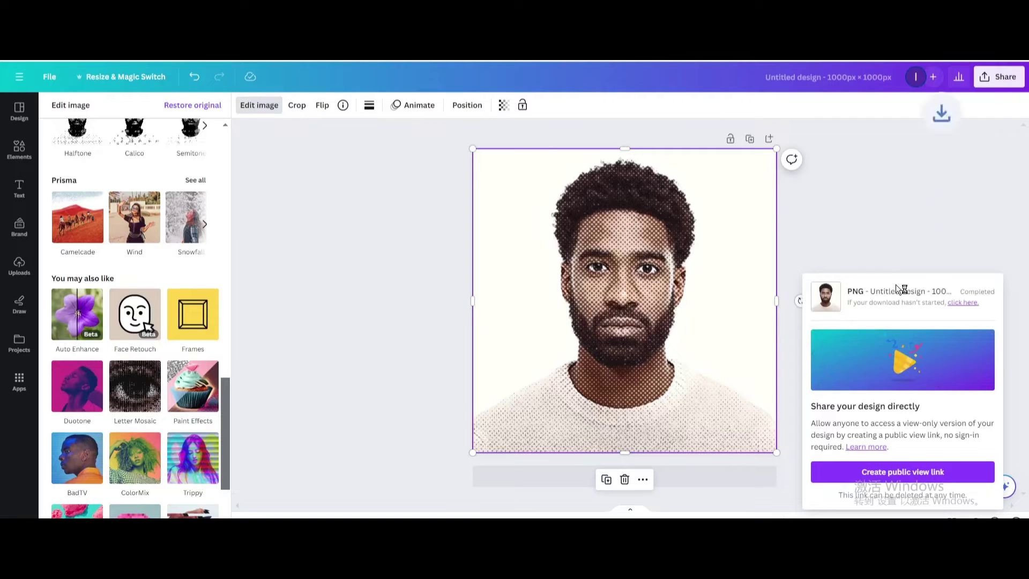
left_click_drag(804, 65, 198, 227)
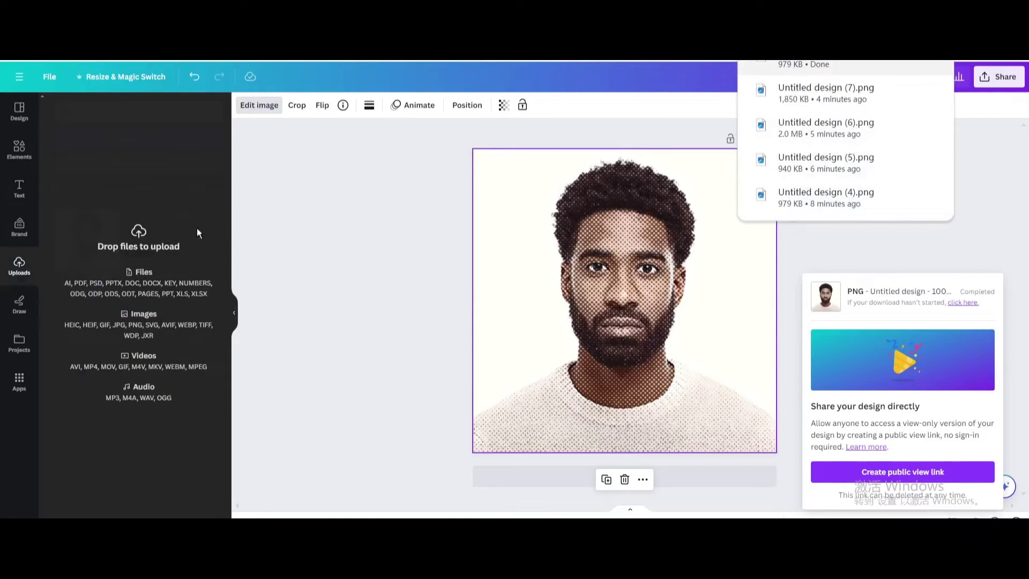
Step: Add a new blank page and delete the original Page 1
left_click(585, 481)
scroll(580, 346, "up", 5)
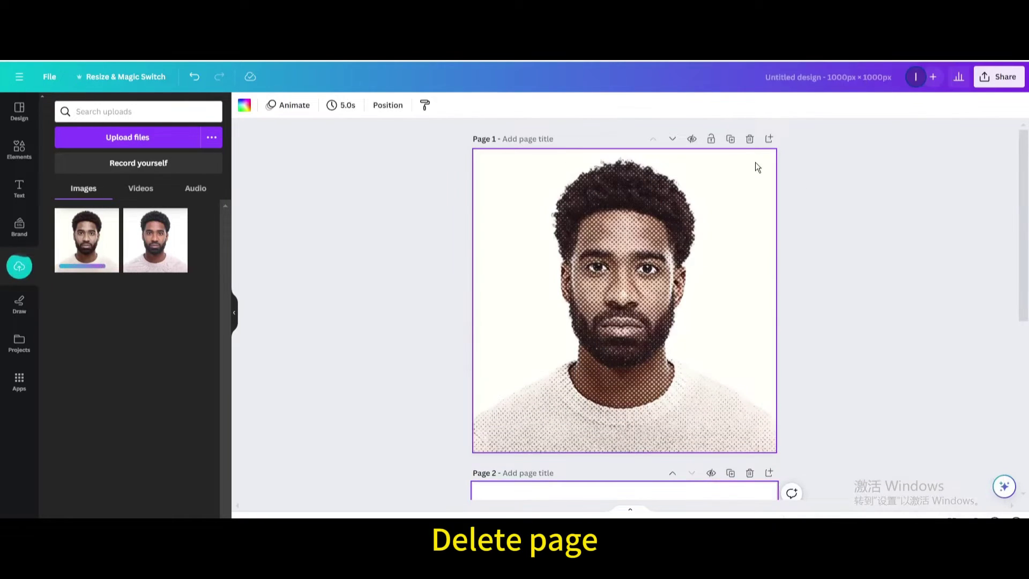
left_click(750, 139)
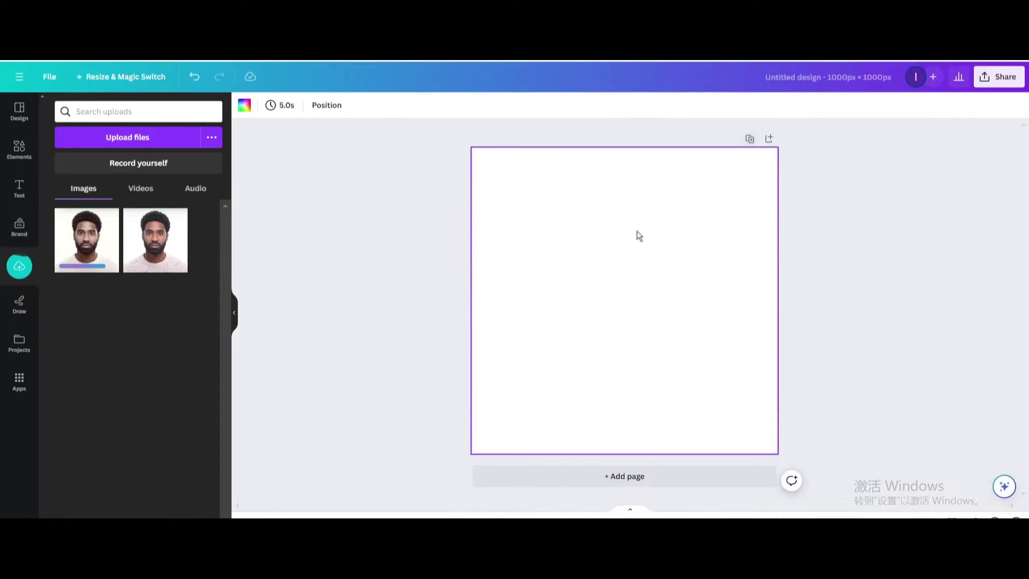
Step: Place the re-uploaded blended portrait and stretch it to fill the 1000 × 1000 page
left_click(87, 240)
left_click_drag(628, 262, 571, 209)
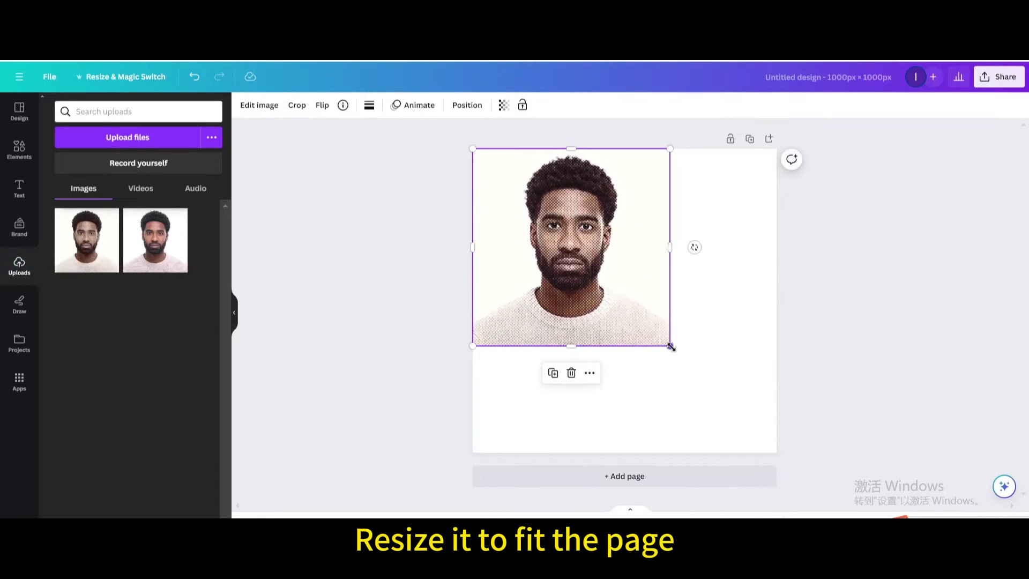
left_click_drag(670, 346, 775, 453)
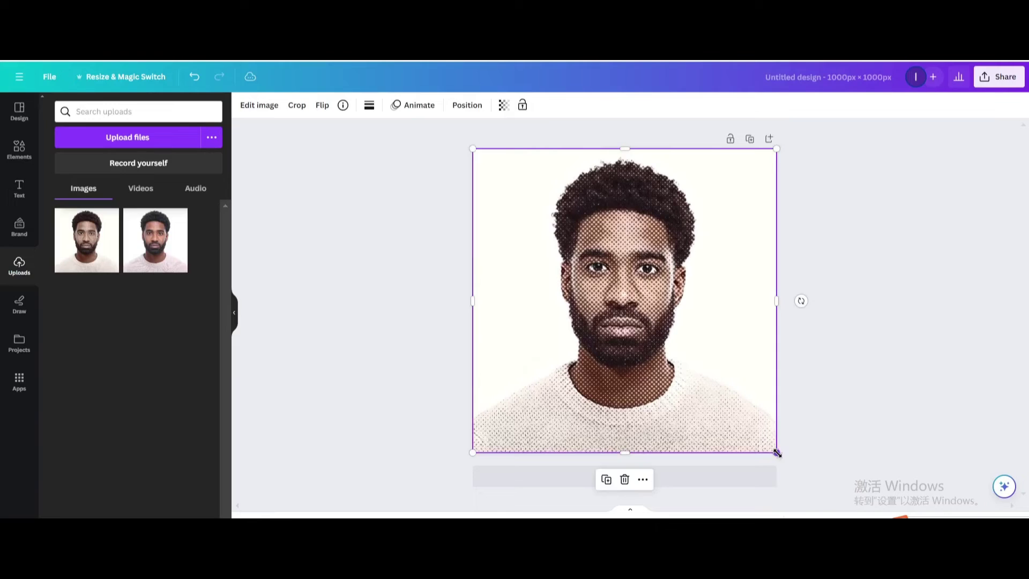
Step: Run Background Remover on the blended portrait and apply the cut-out
left_click(269, 106)
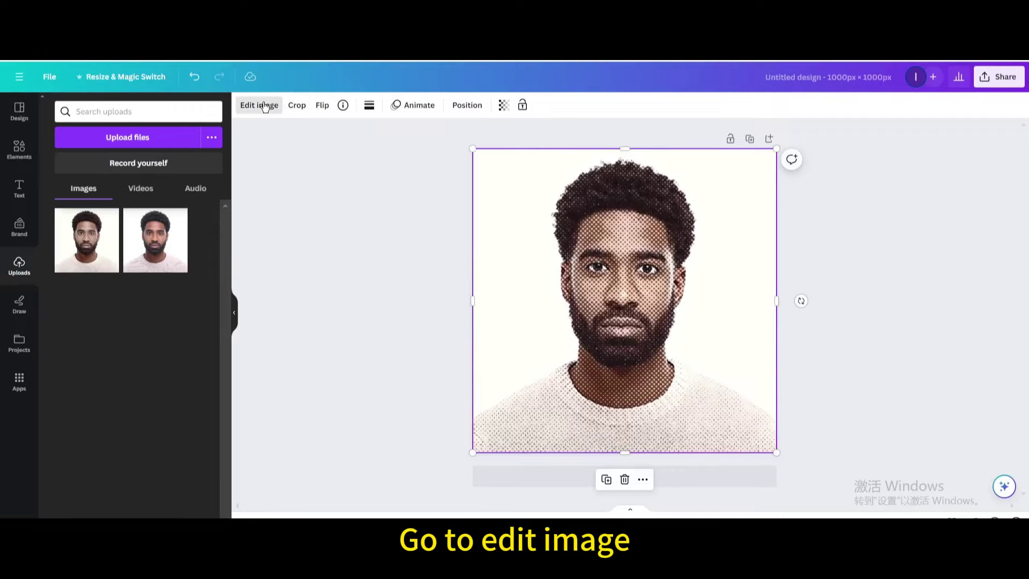
scroll(121, 395, "down", 2)
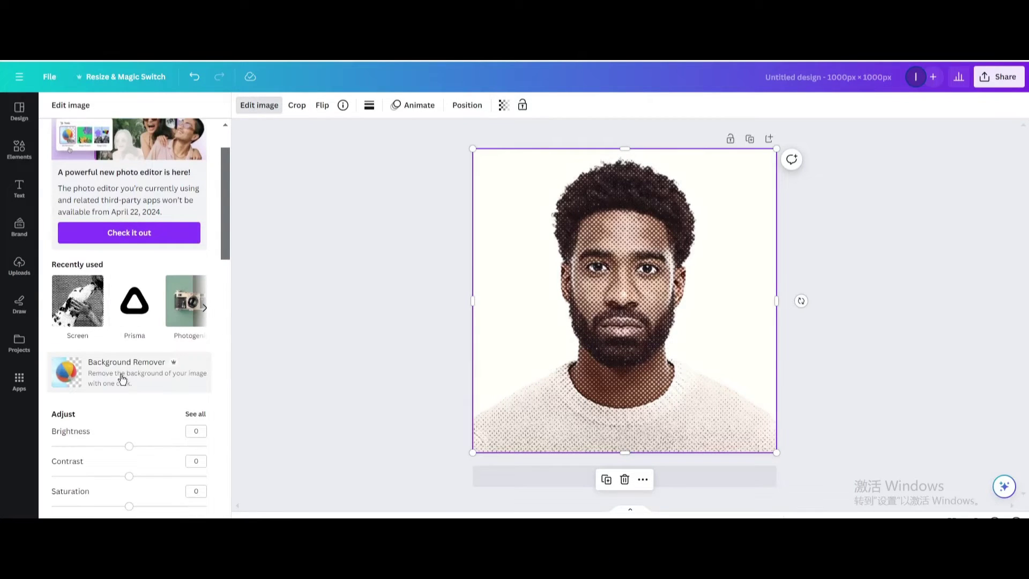
left_click(122, 375)
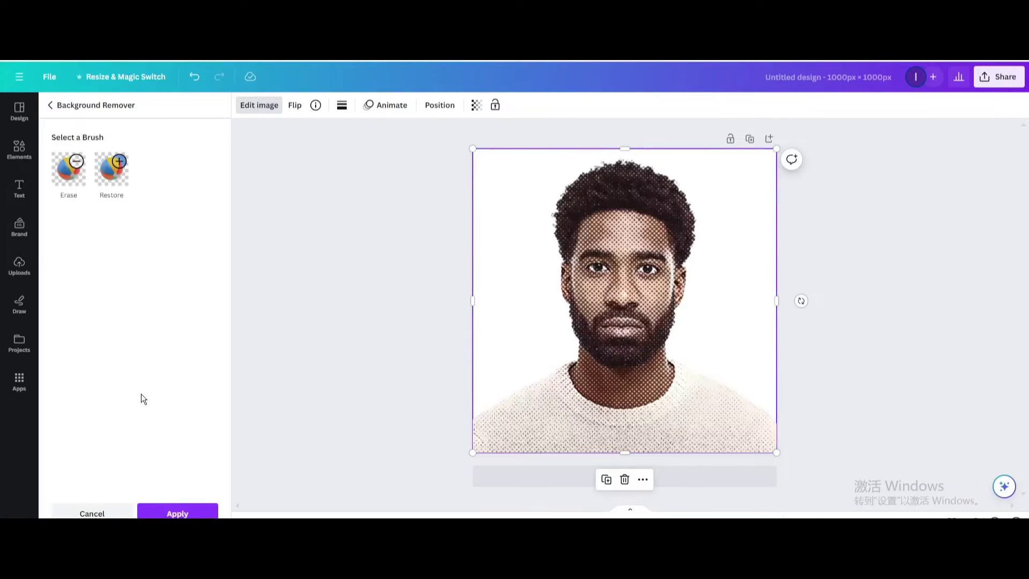
left_click(178, 513)
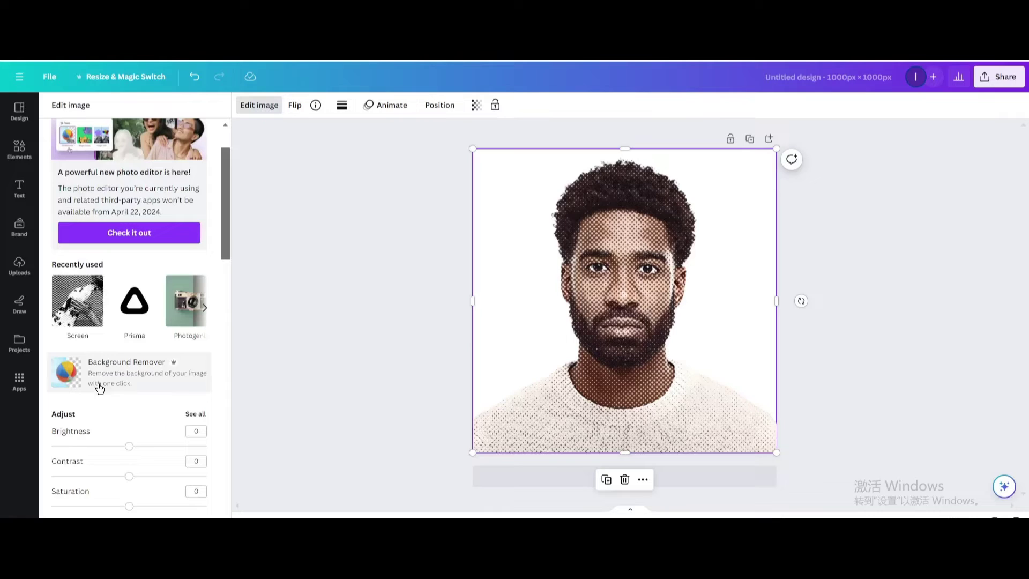
Step: In Adjust, set saturation to 100, contrast to 38 and brightness to -19
left_click(205, 308)
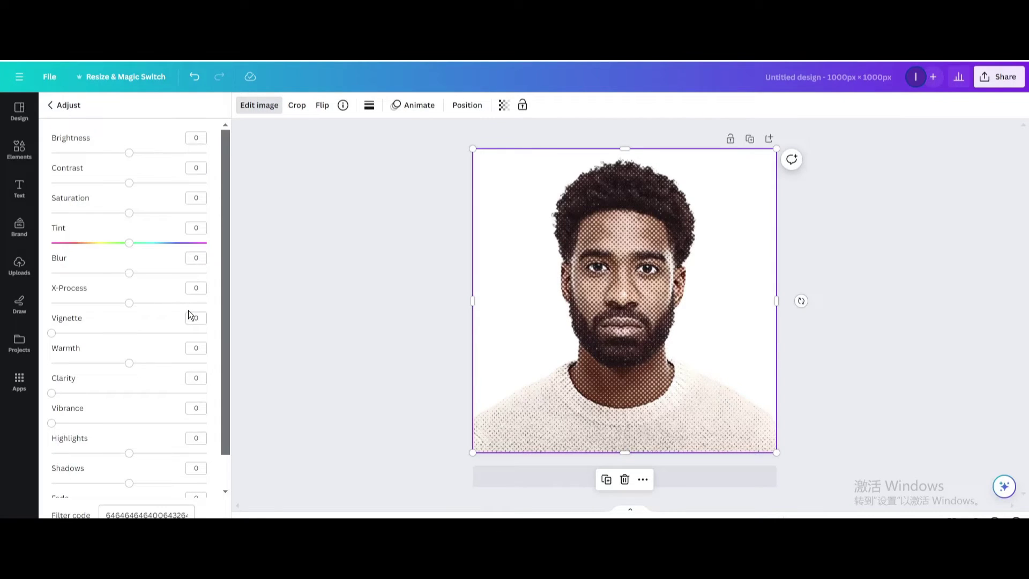
left_click_drag(129, 214, 236, 209)
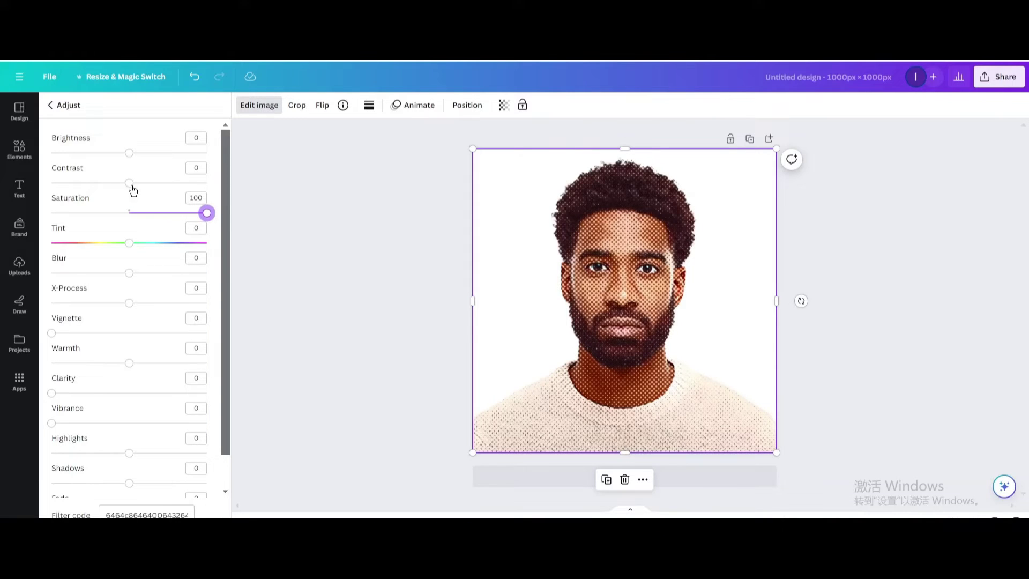
left_click_drag(130, 183, 155, 184)
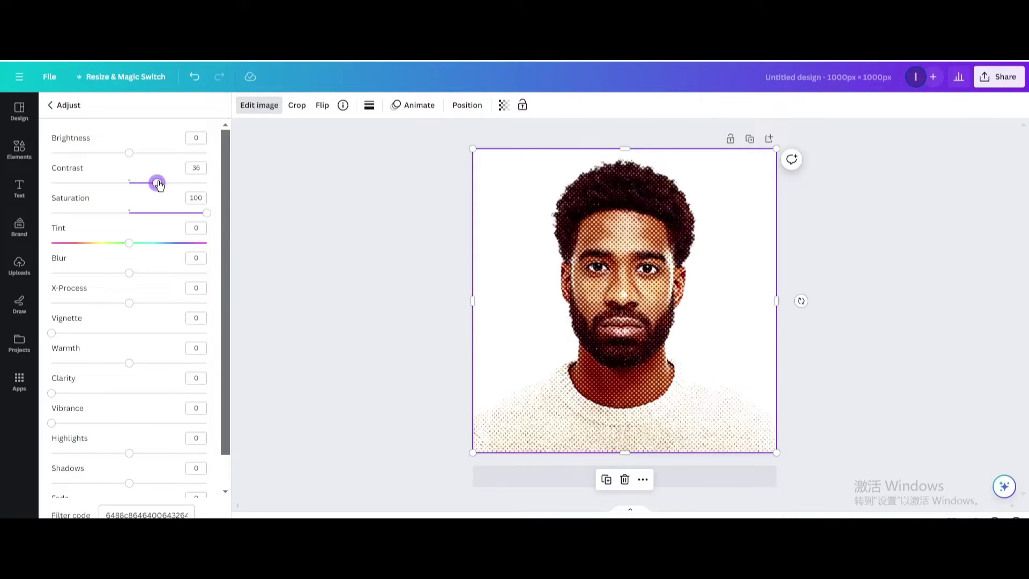
left_click_drag(127, 155, 116, 155)
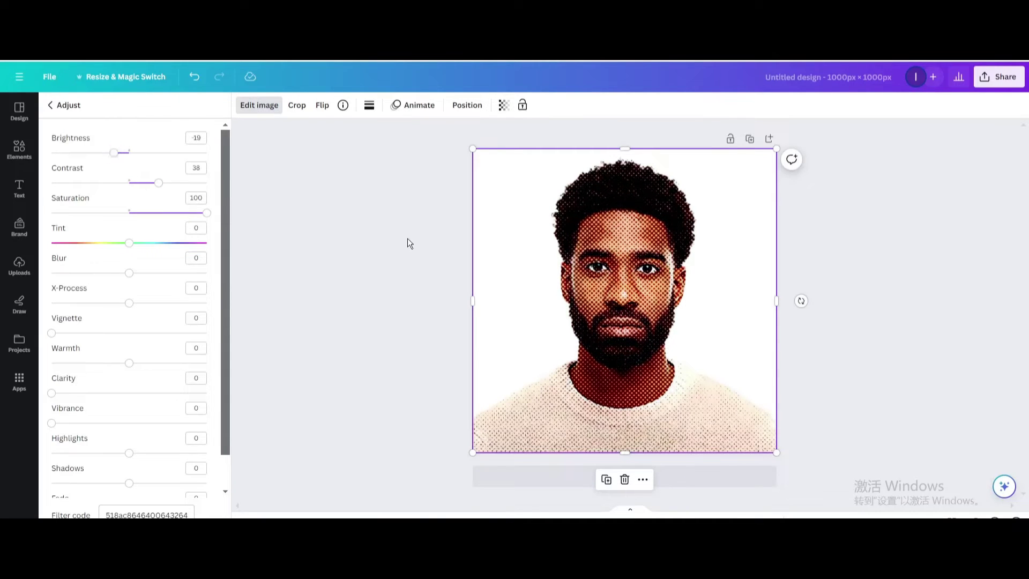
key("Escape")
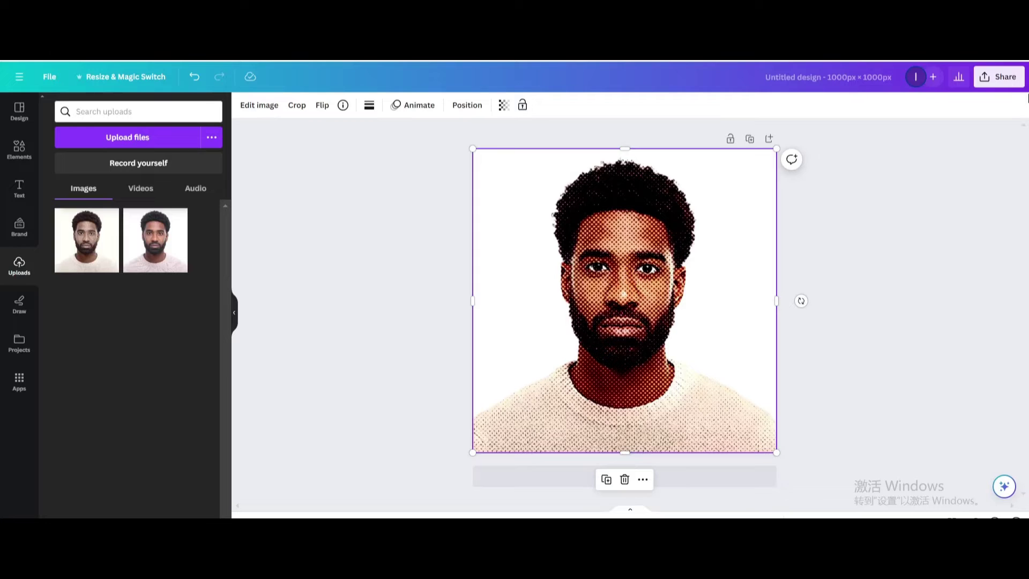
Step: Download the adjusted cut-out portrait as a PNG and drag it into Uploads
left_click(1004, 78)
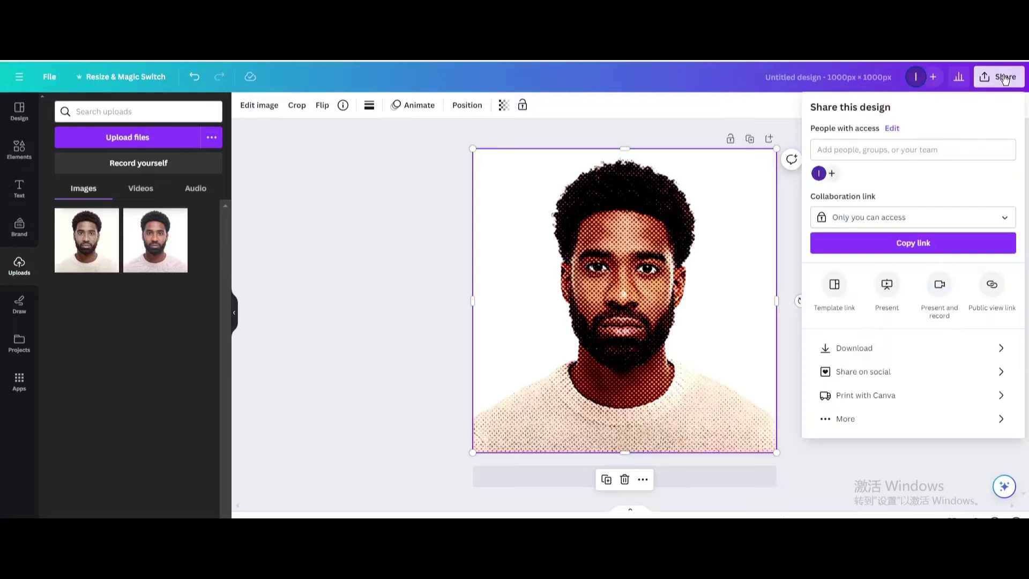
left_click(865, 348)
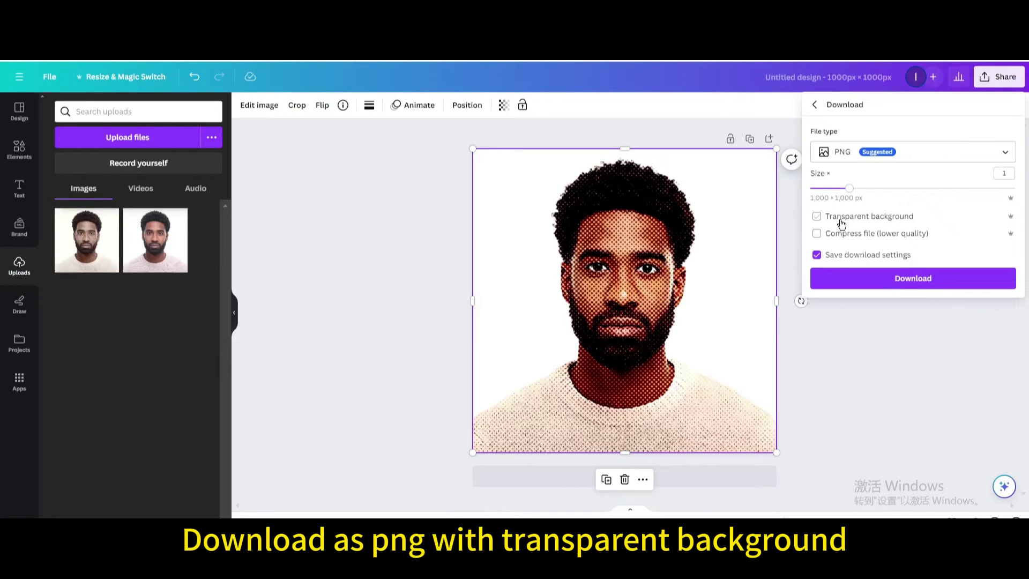
left_click(911, 278)
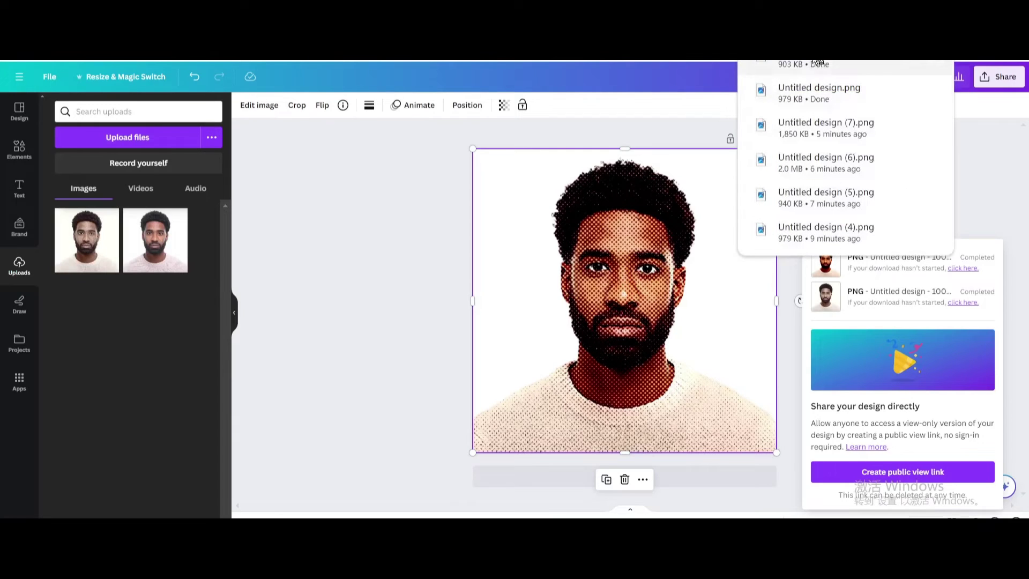
left_click_drag(834, 154, 215, 283)
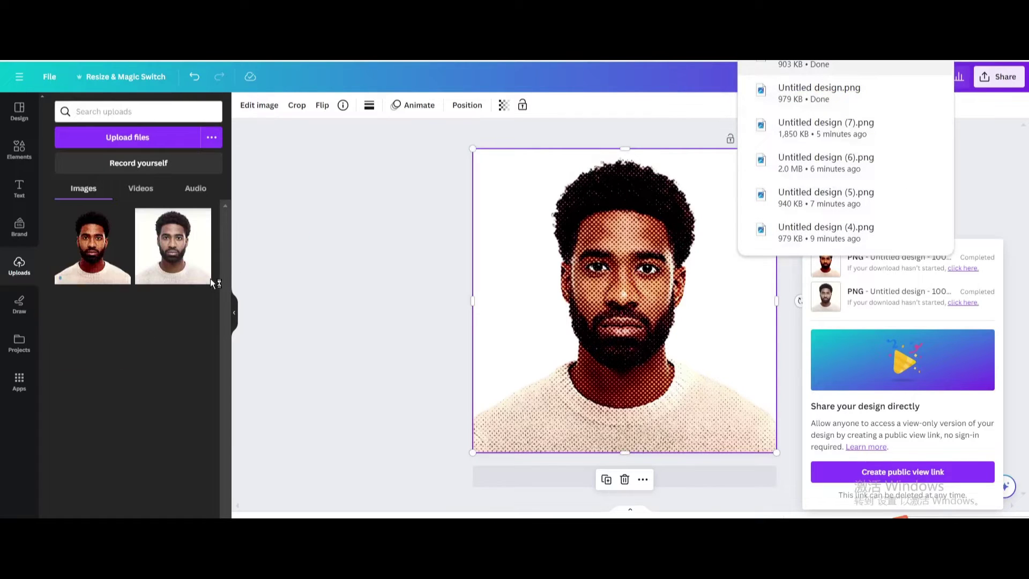
Step: Add a new page and search Elements for 'retro' photos
left_click(527, 475)
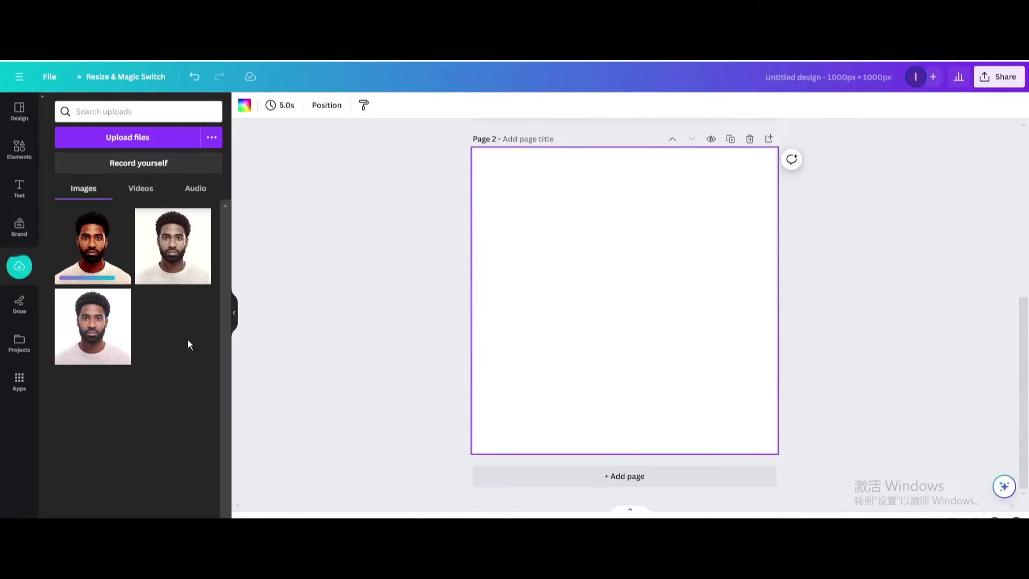
left_click(21, 152)
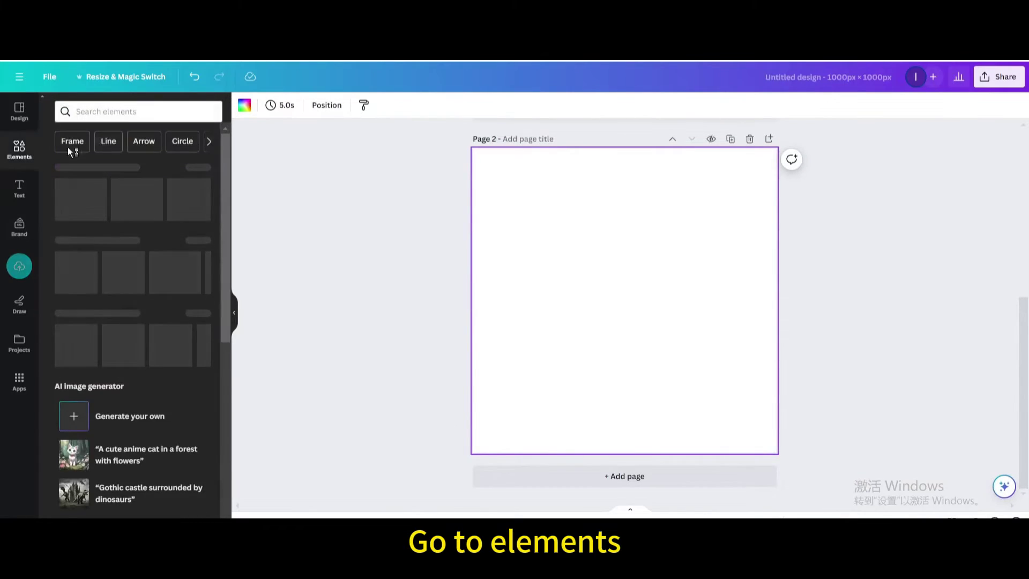
left_click(127, 111)
left_click(153, 159)
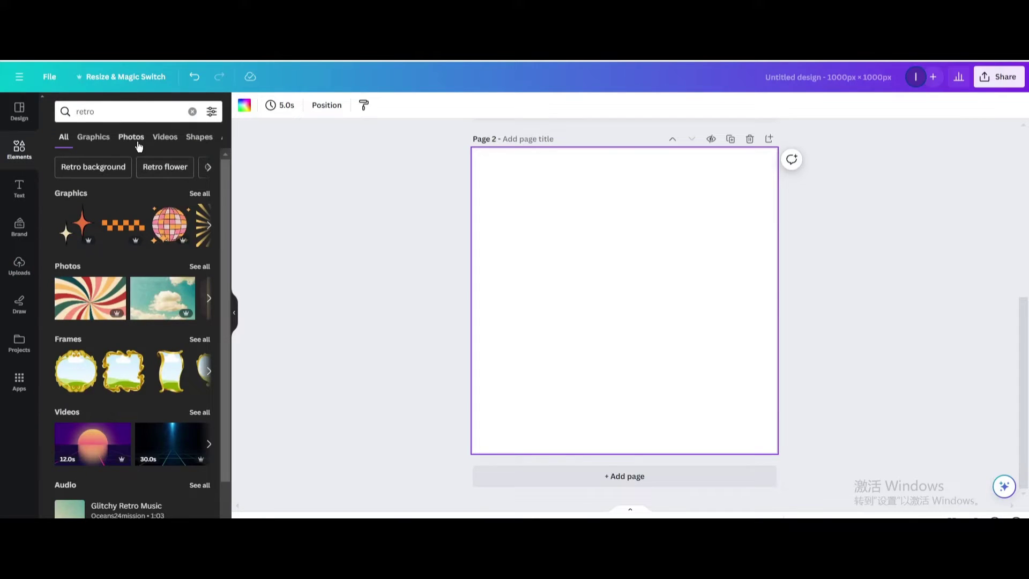
left_click(138, 146)
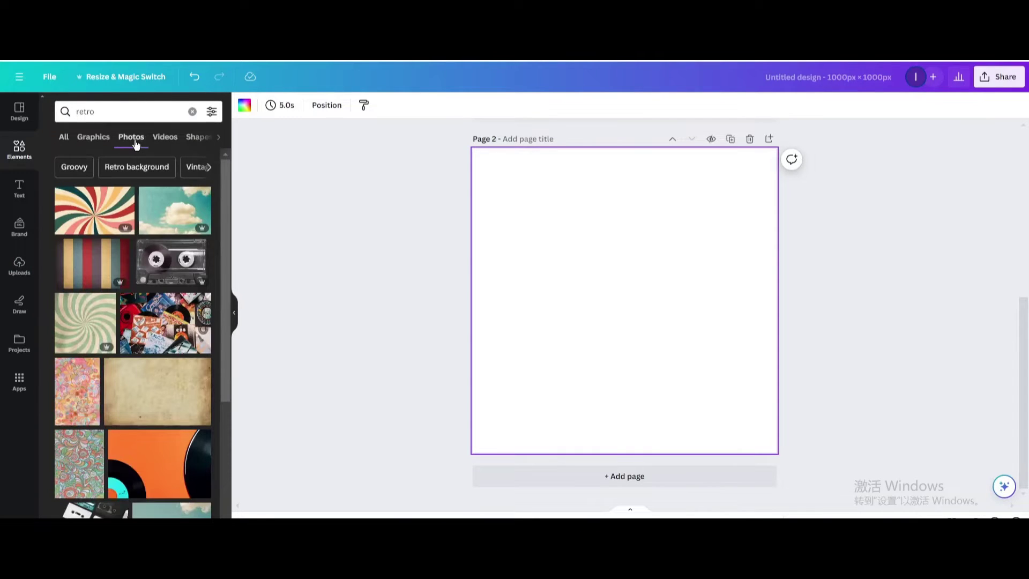
Step: Add the vintage vinyl records photo and set it as page 2's background
scroll(102, 289, "down", 1)
left_click(165, 251)
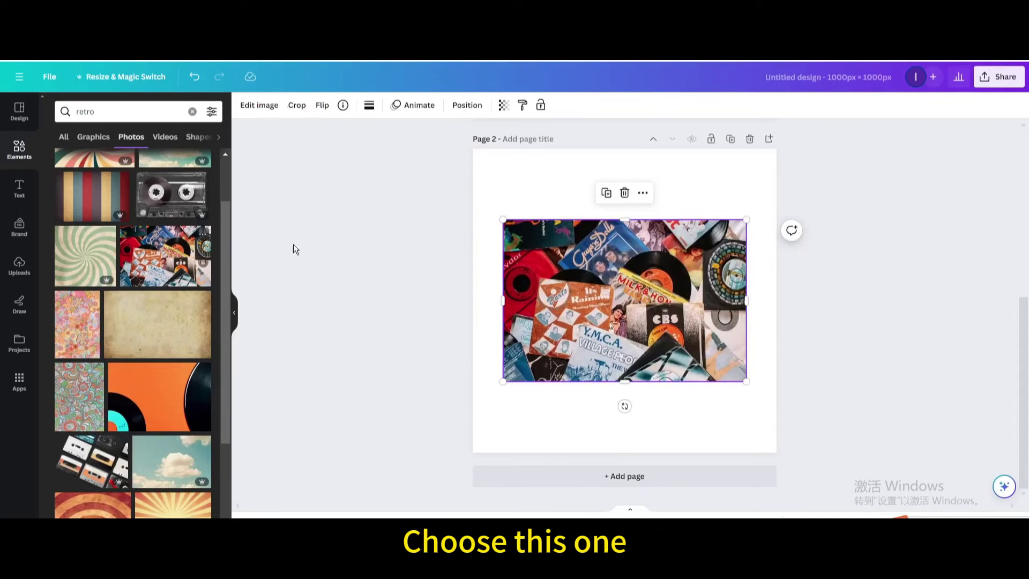
right_click(621, 289)
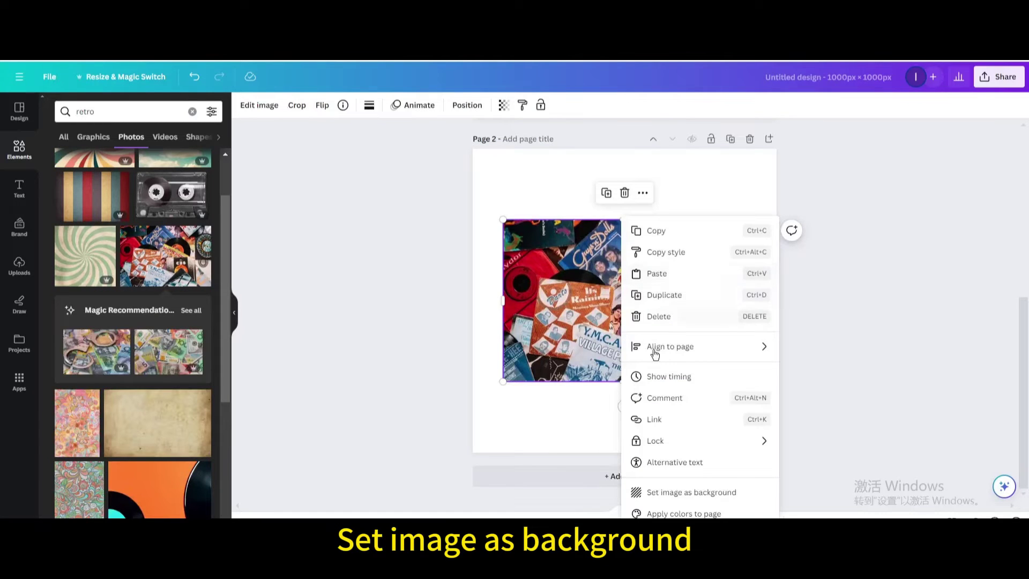
left_click(687, 490)
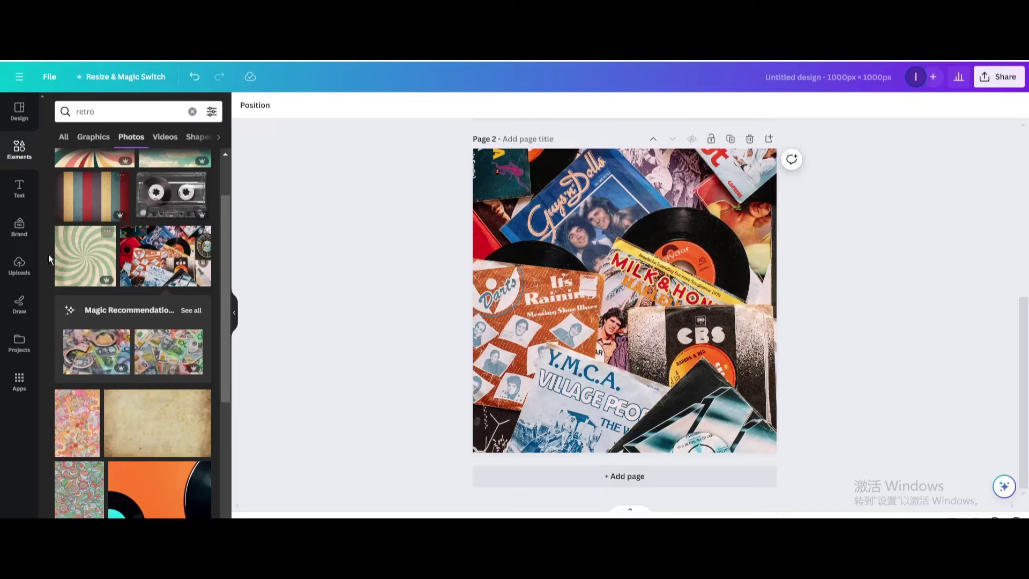
Step: Place the uploaded halftone portrait cutout, stretch it to fill page 2, and open Edit image
left_click(22, 278)
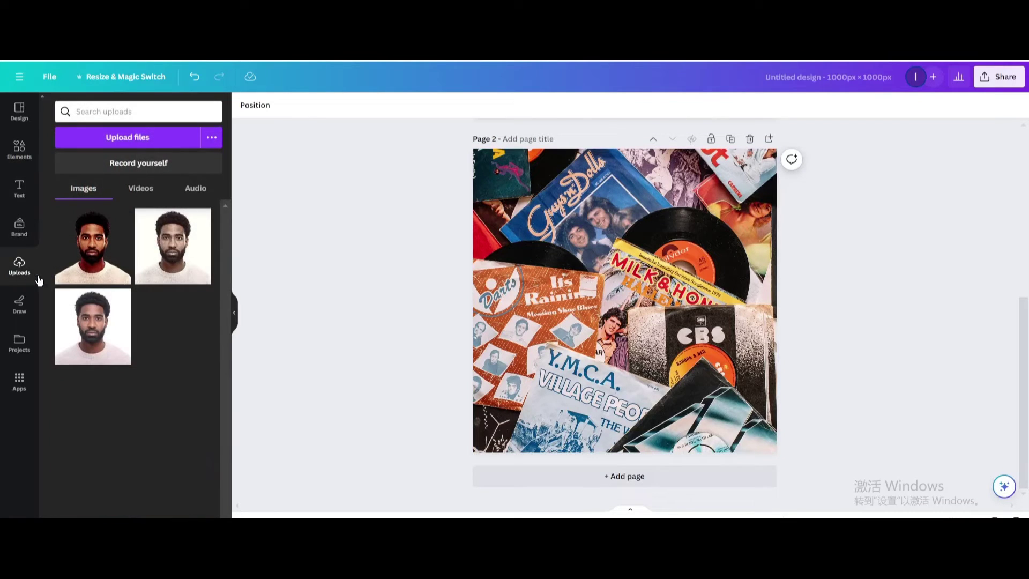
left_click(91, 261)
left_click_drag(627, 267, 573, 213)
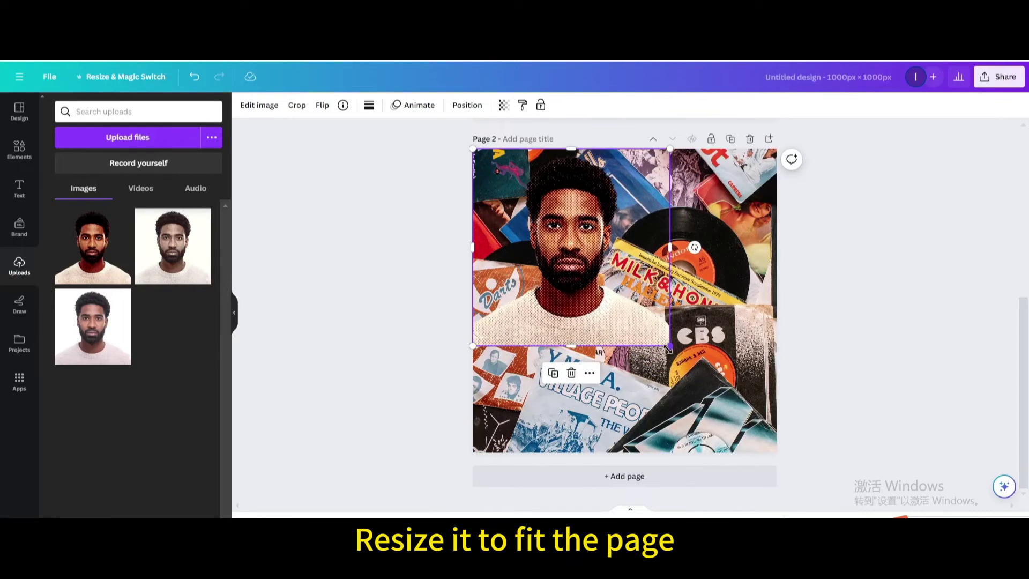
left_click_drag(670, 347, 770, 463)
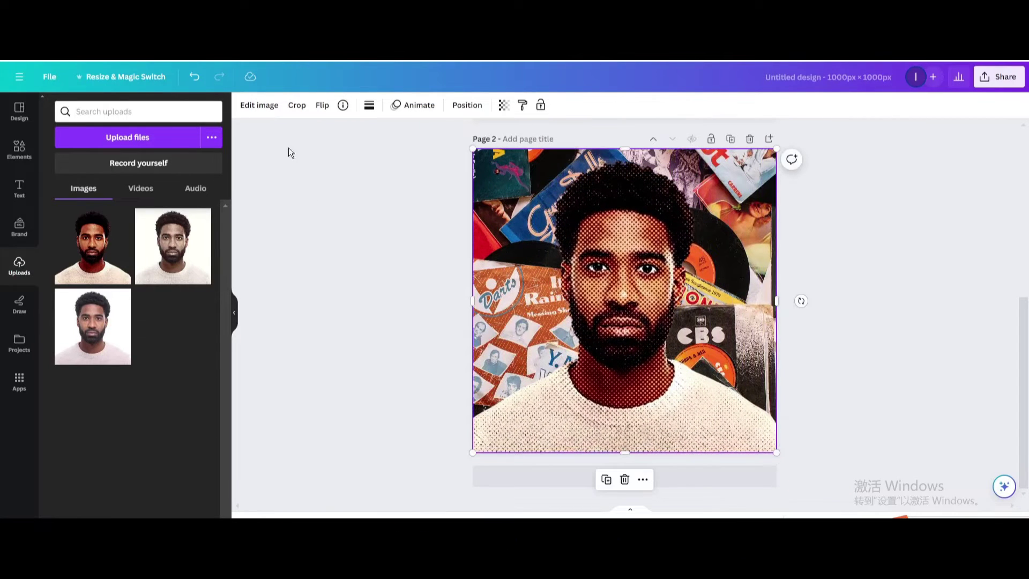
left_click(271, 111)
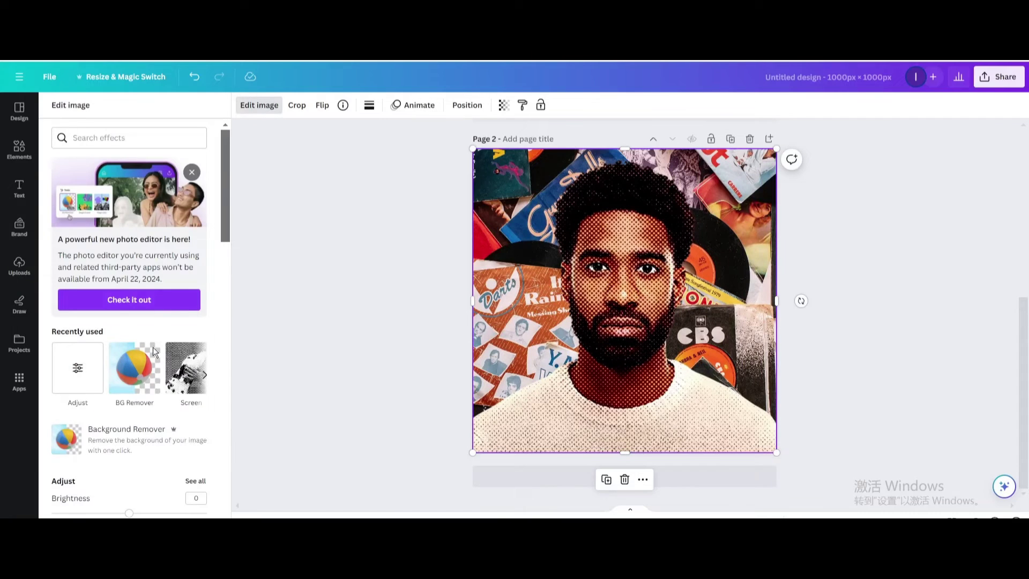
left_click(204, 375)
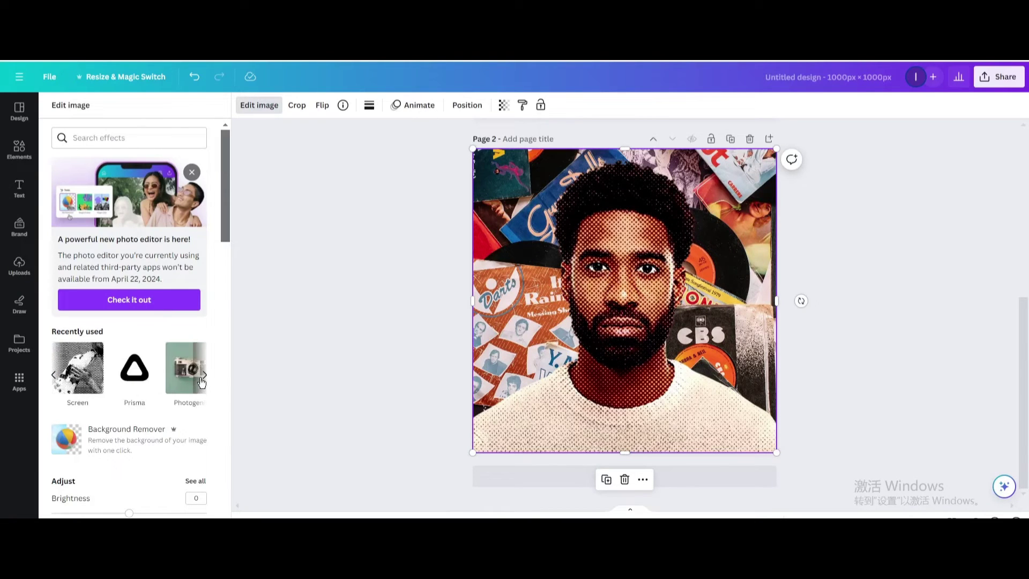
Step: Apply a white Glow shadow with blur 0 and size 11 to the portrait
left_click(204, 375)
left_click(182, 373)
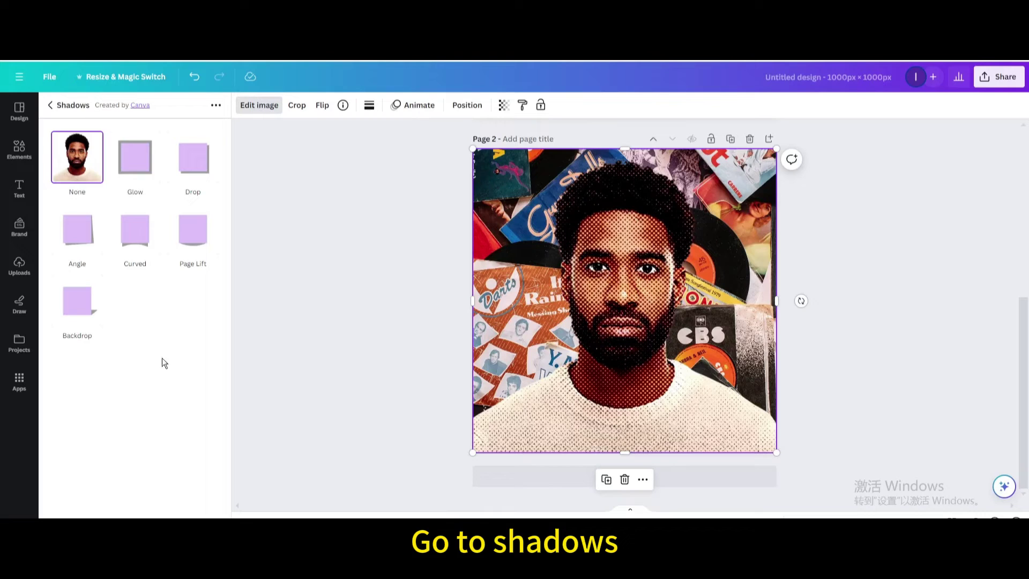
left_click(146, 155)
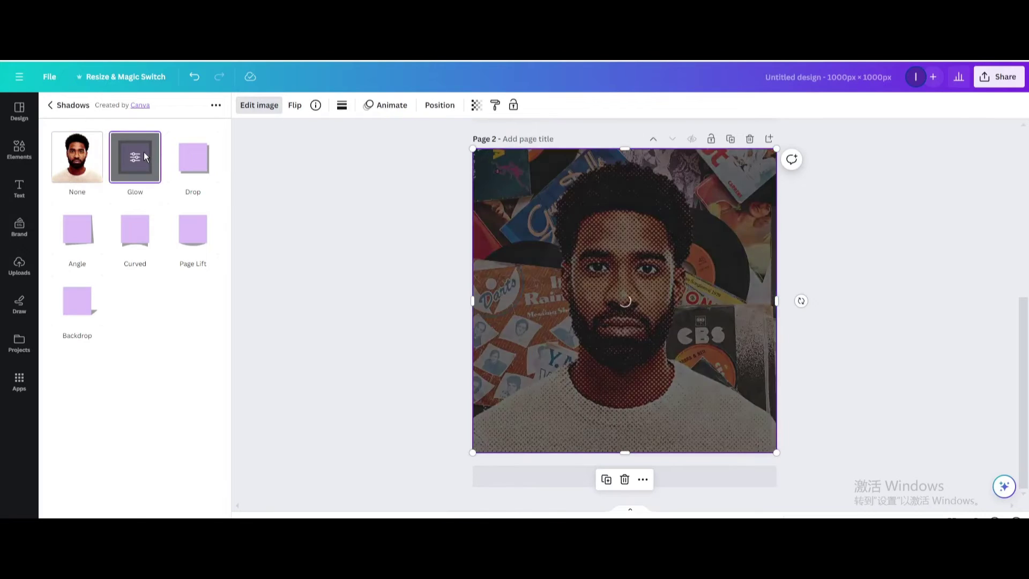
left_click(136, 157)
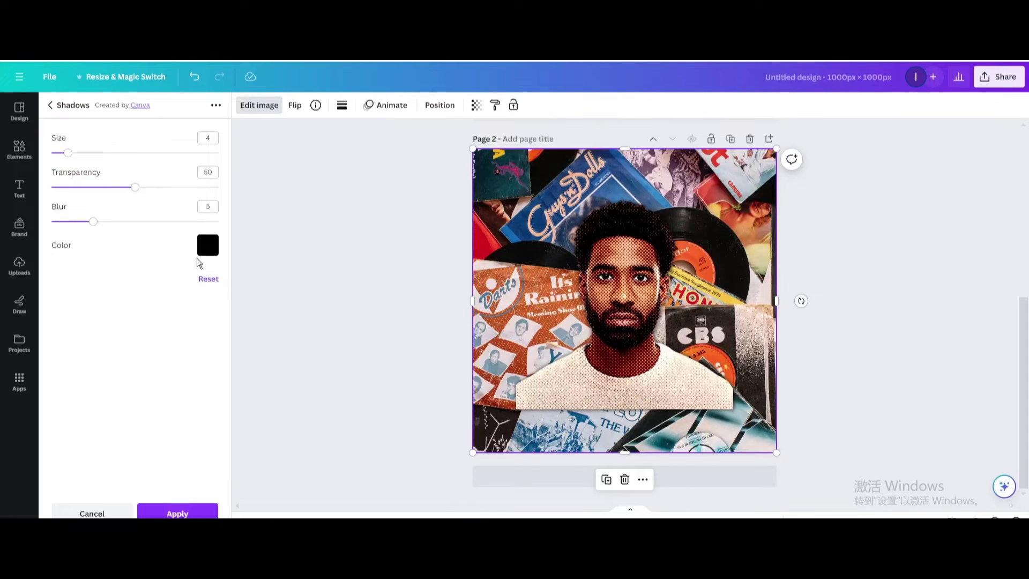
left_click(208, 245)
left_click(336, 419)
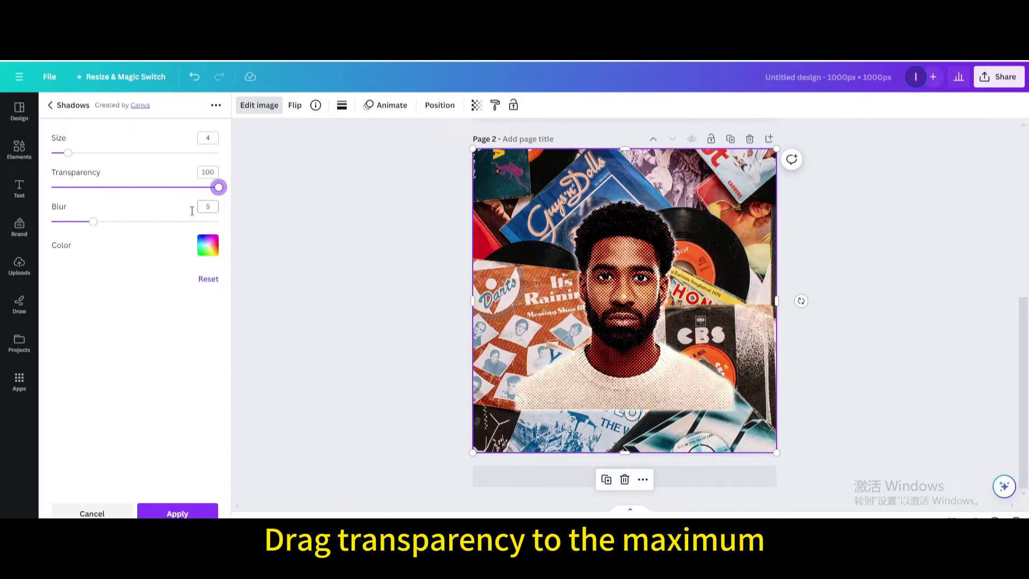
left_click_drag(100, 223, 2, 231)
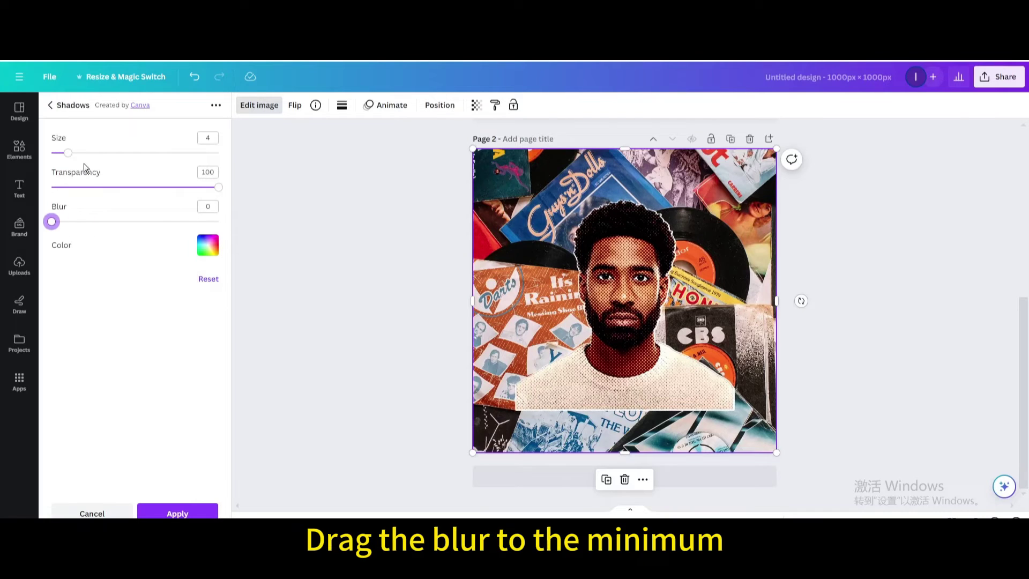
left_click_drag(68, 153, 97, 156)
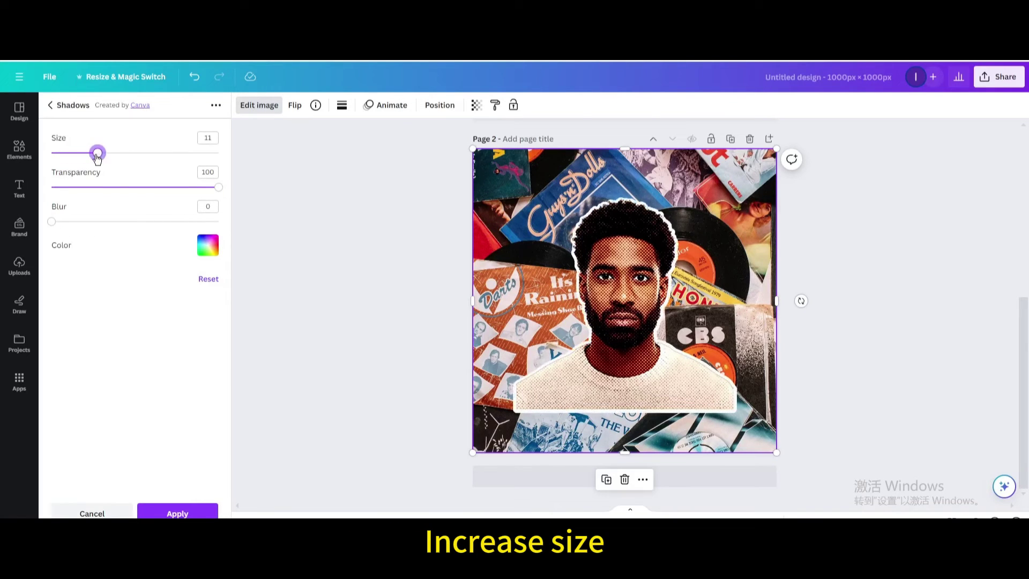
left_click(190, 513)
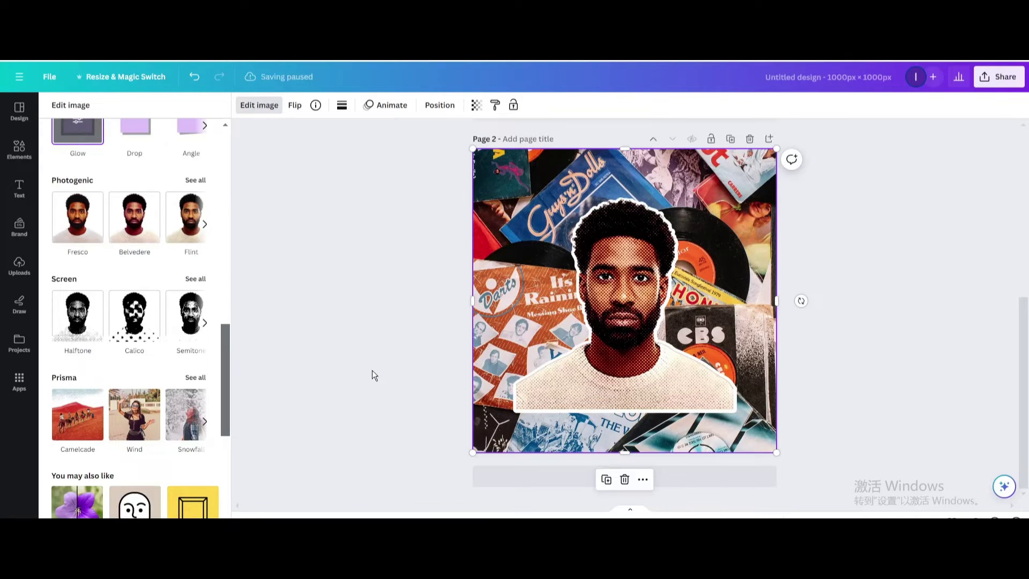
Step: Enlarge the outlined portrait to about 1057 × 1018 and centre it along the page bottom
key("Escape")
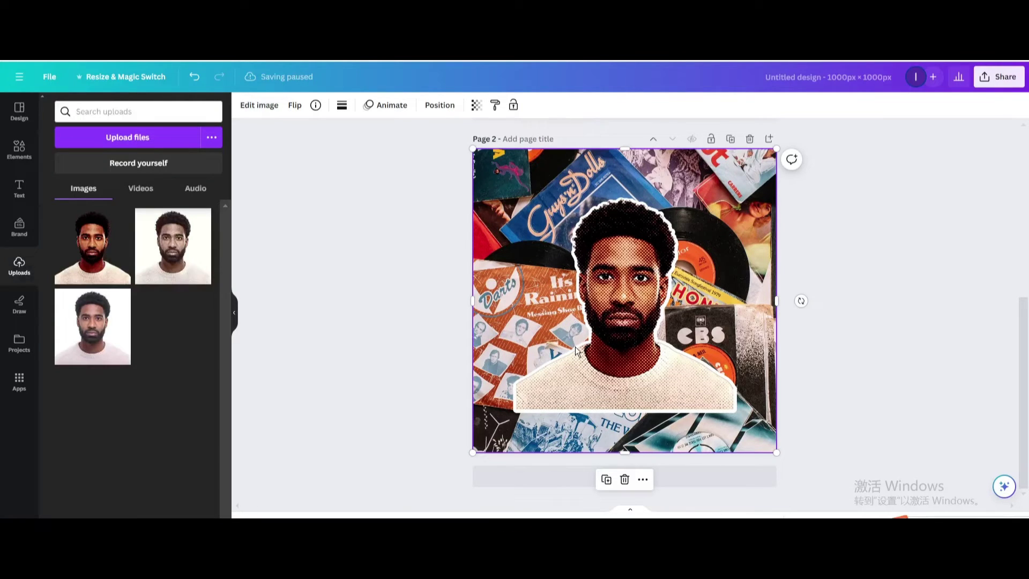
left_click(602, 330)
left_click_drag(603, 330, 556, 379)
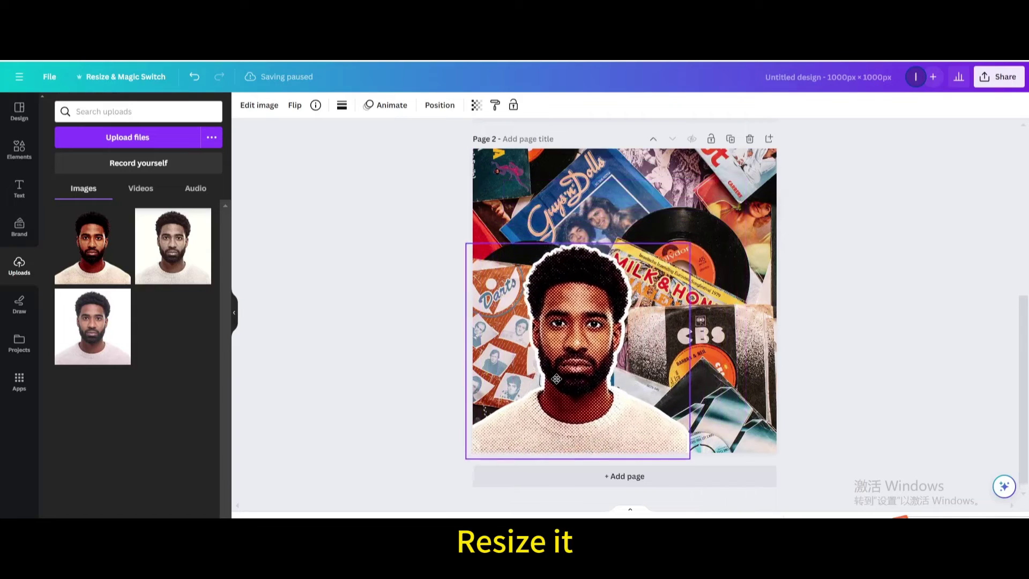
left_click_drag(690, 244, 929, 302)
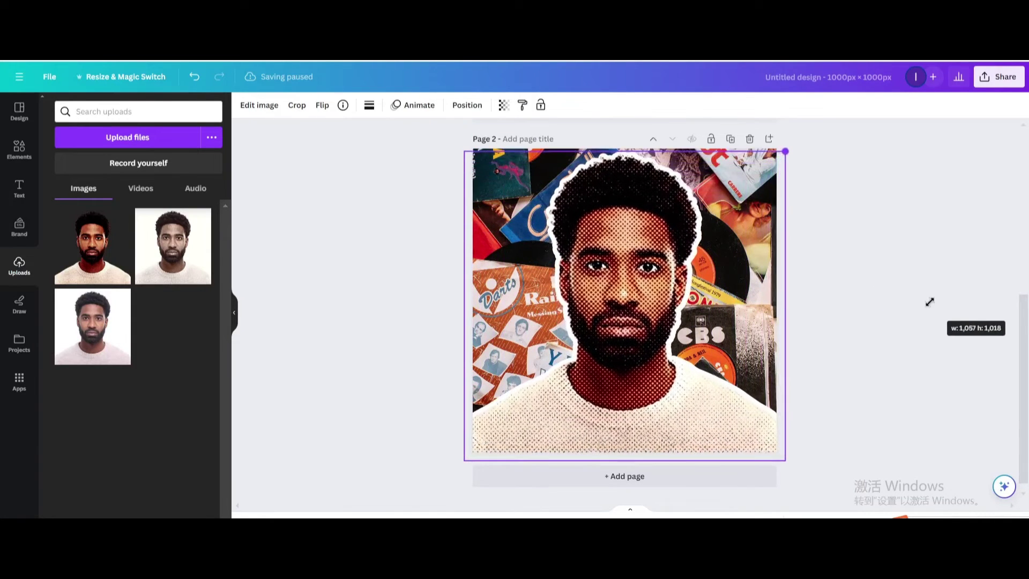
left_click_drag(690, 271, 687, 299)
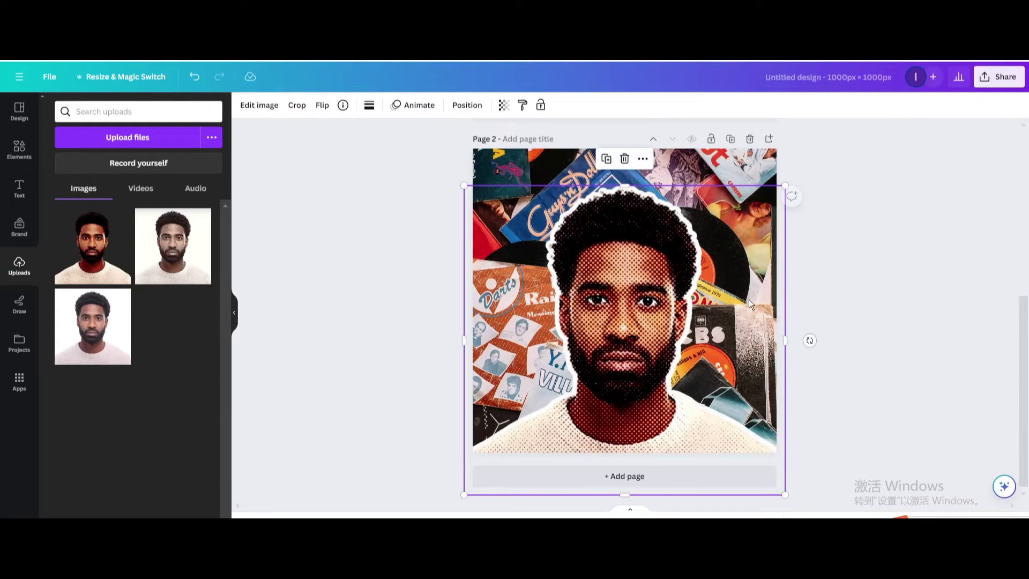
left_click(823, 281)
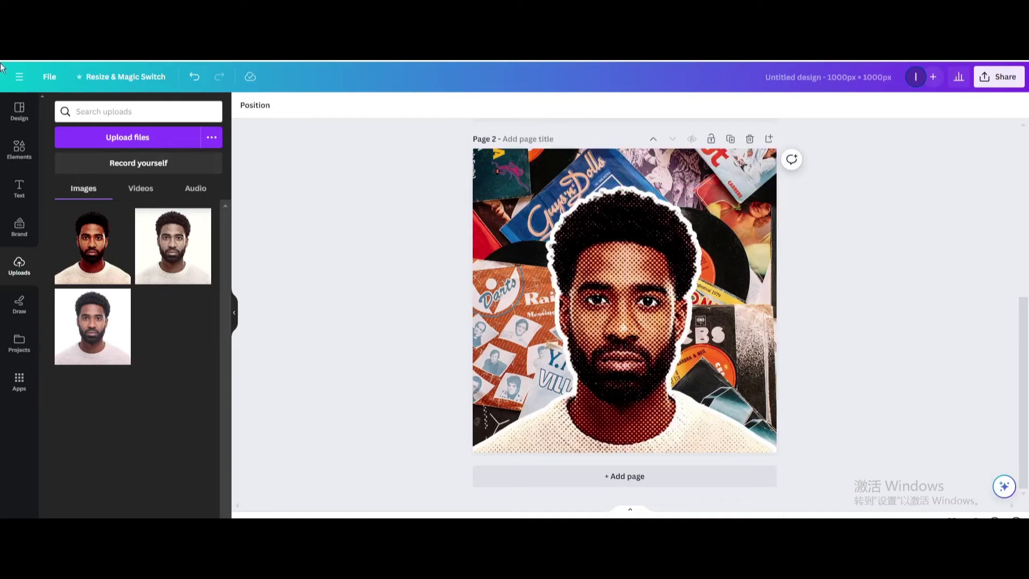
Step: Search Elements for 'halftone overlay' graphics and add one to the page
left_click(19, 150)
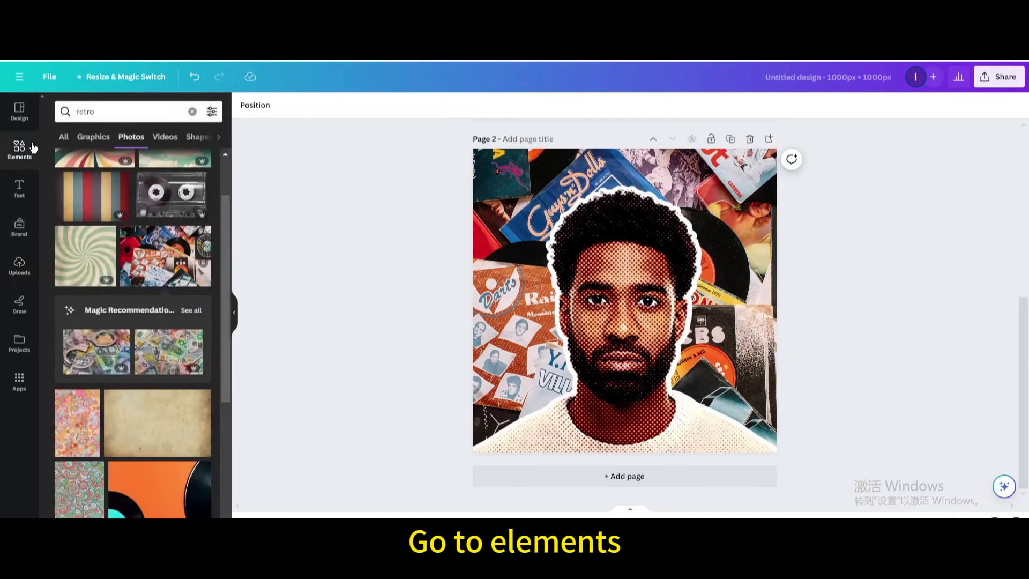
left_click(193, 113)
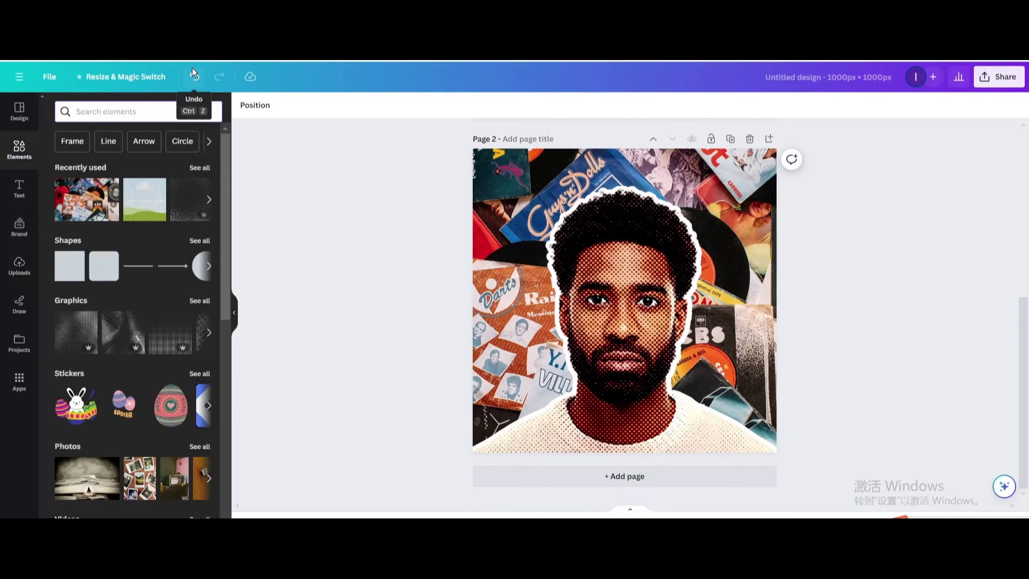
type("half")
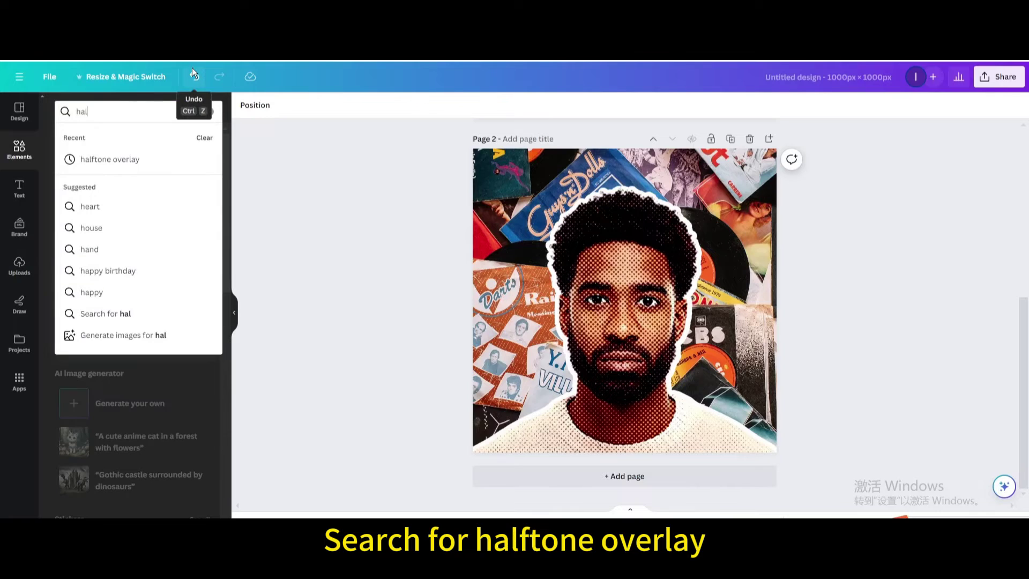
left_click(121, 160)
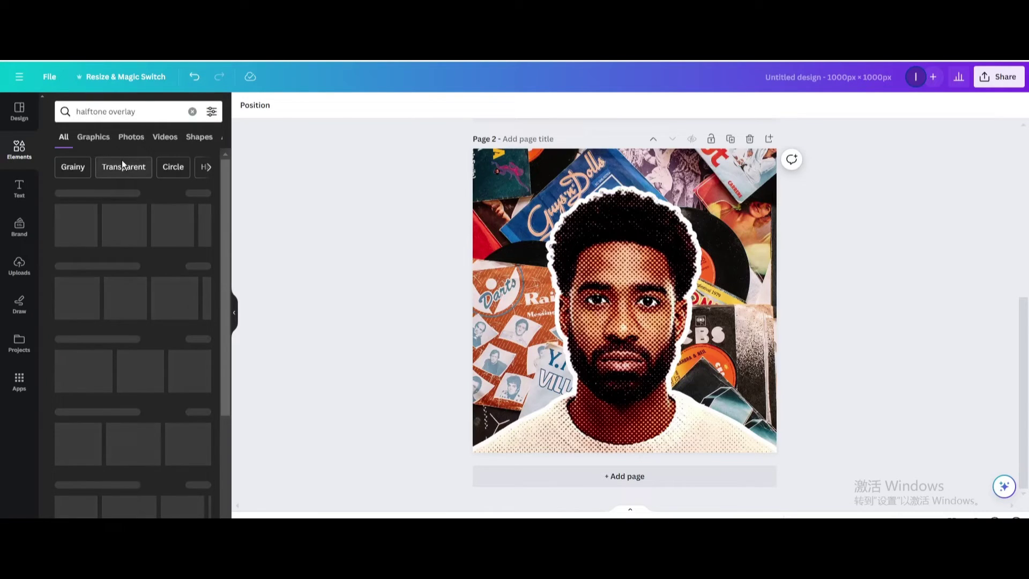
left_click(101, 139)
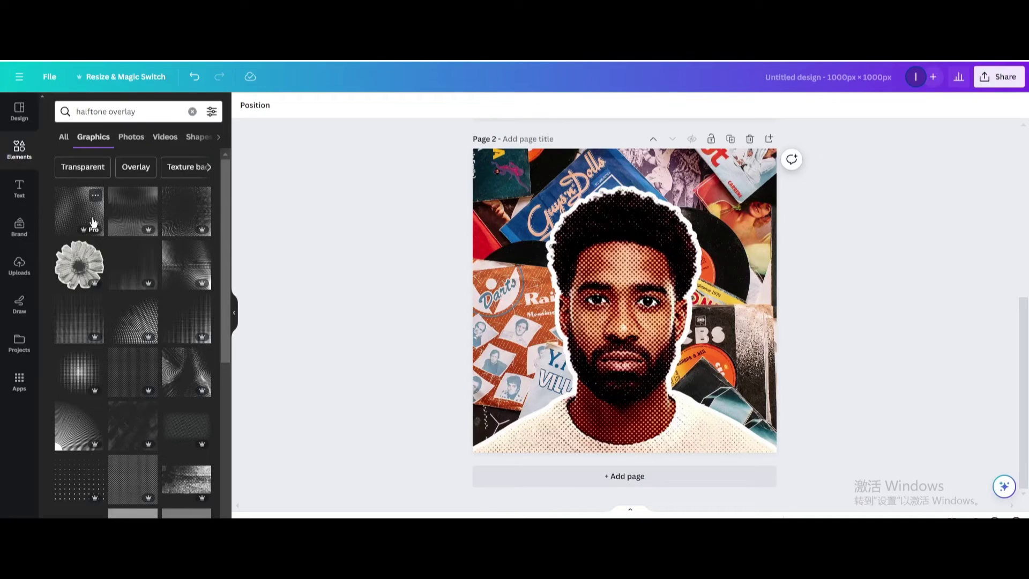
scroll(127, 331, "down", 3)
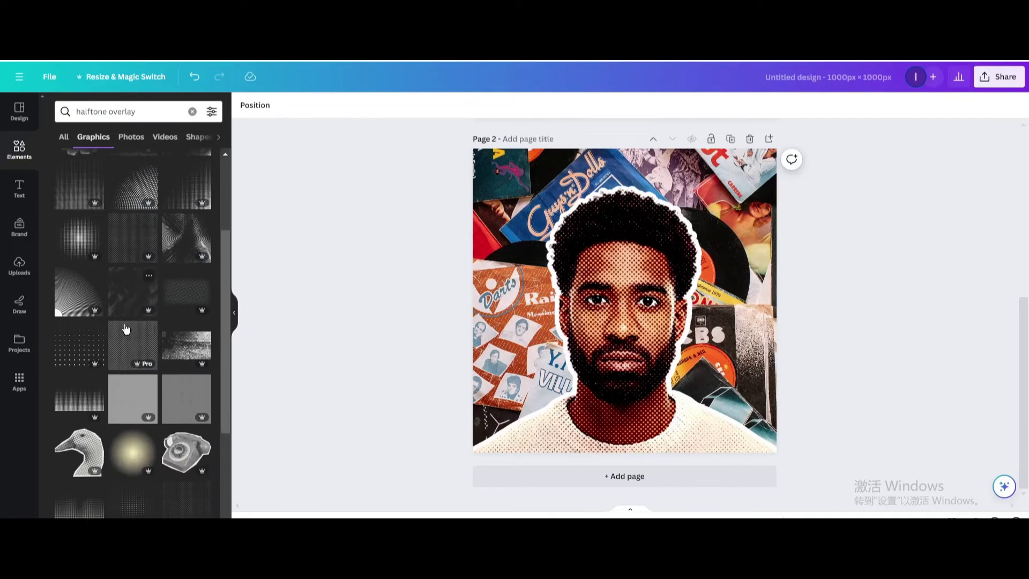
scroll(120, 319, "up", 3)
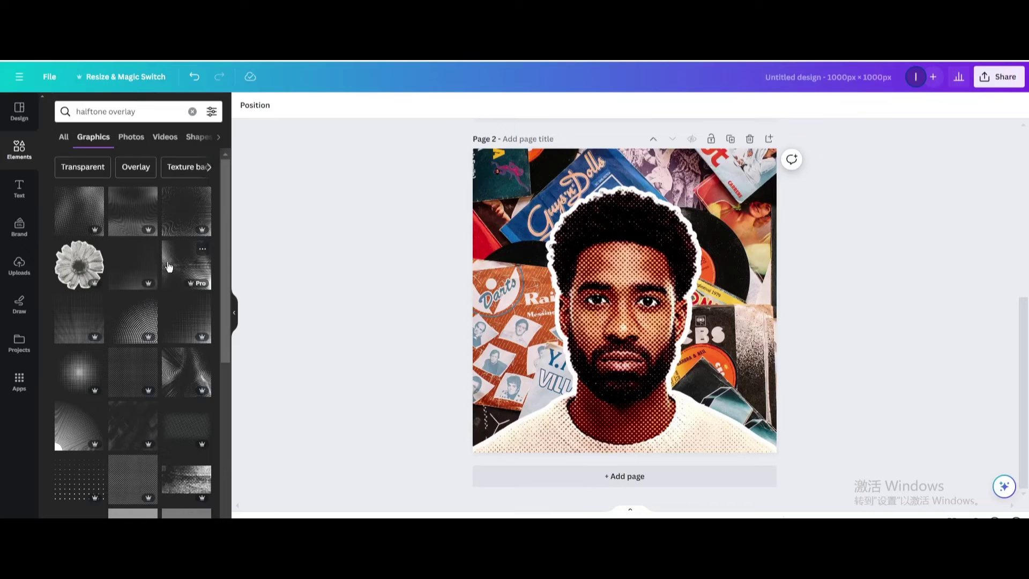
left_click(168, 266)
Step: Stretch the halftone graphic from the top-left corner to cover the whole page
left_click_drag(667, 314, 574, 224)
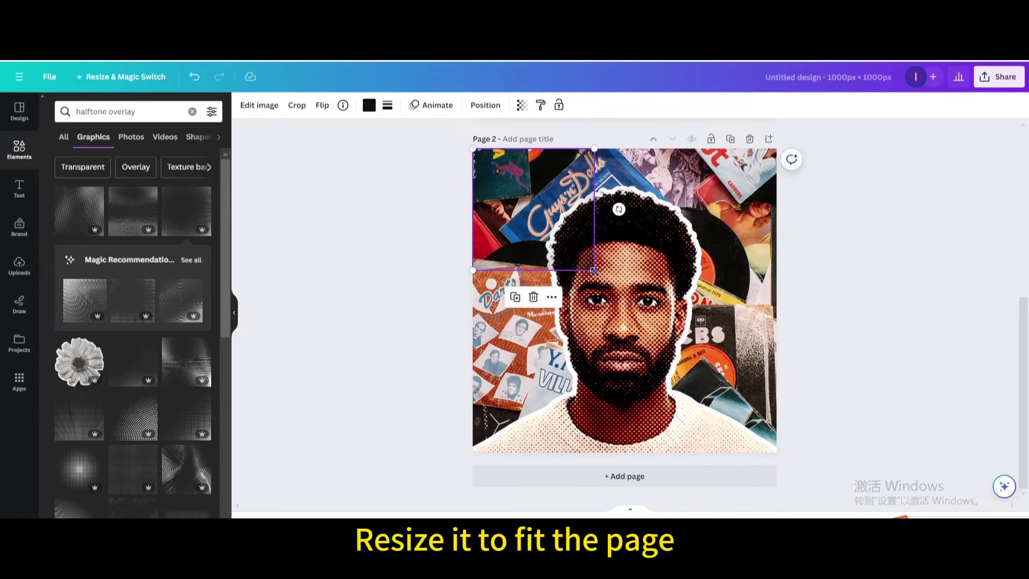
left_click_drag(594, 270, 777, 453)
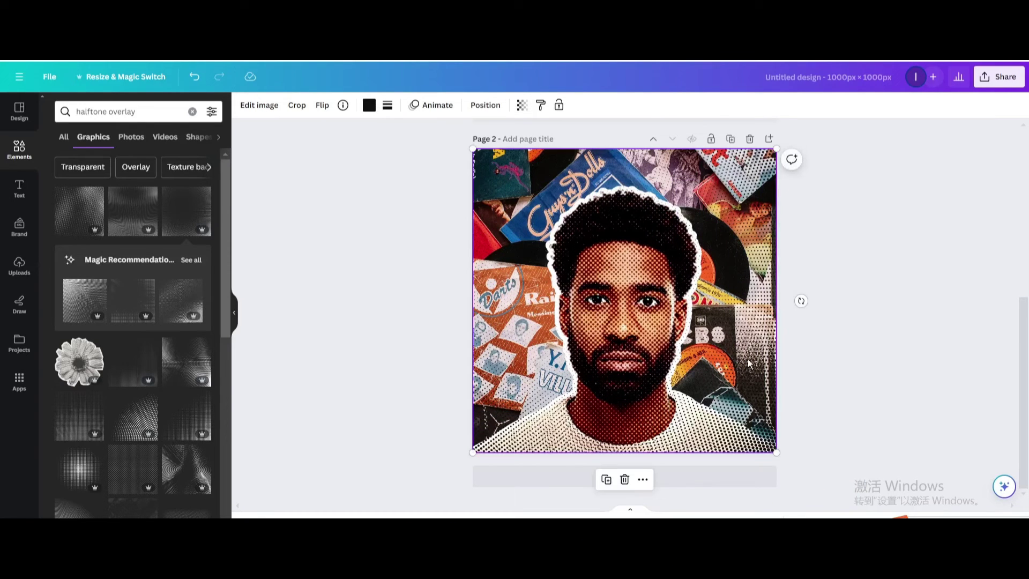
right_click(749, 363)
Step: Send the halftone overlay back one layer, behind the portrait
mouse_move(780, 396)
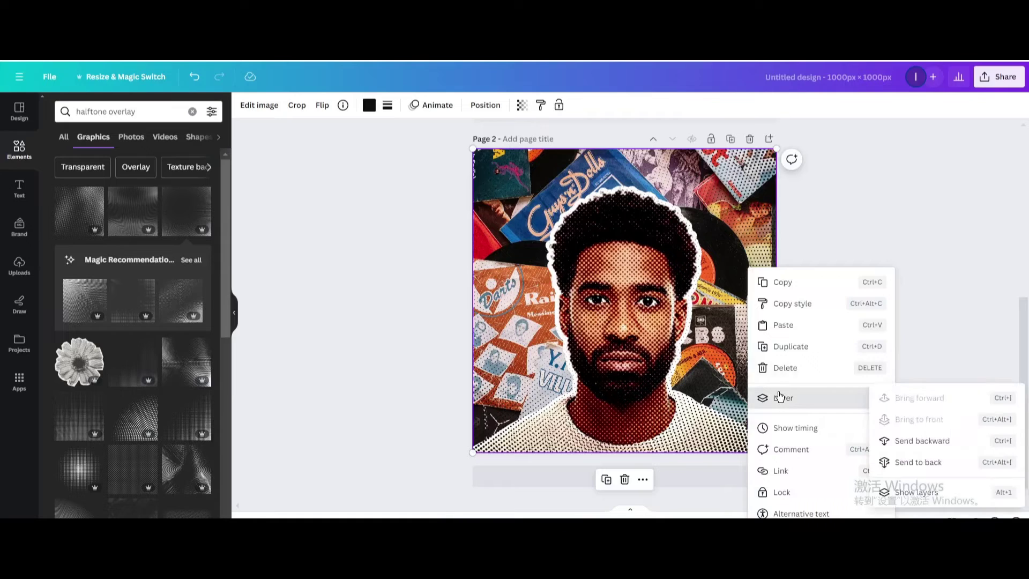
left_click(908, 441)
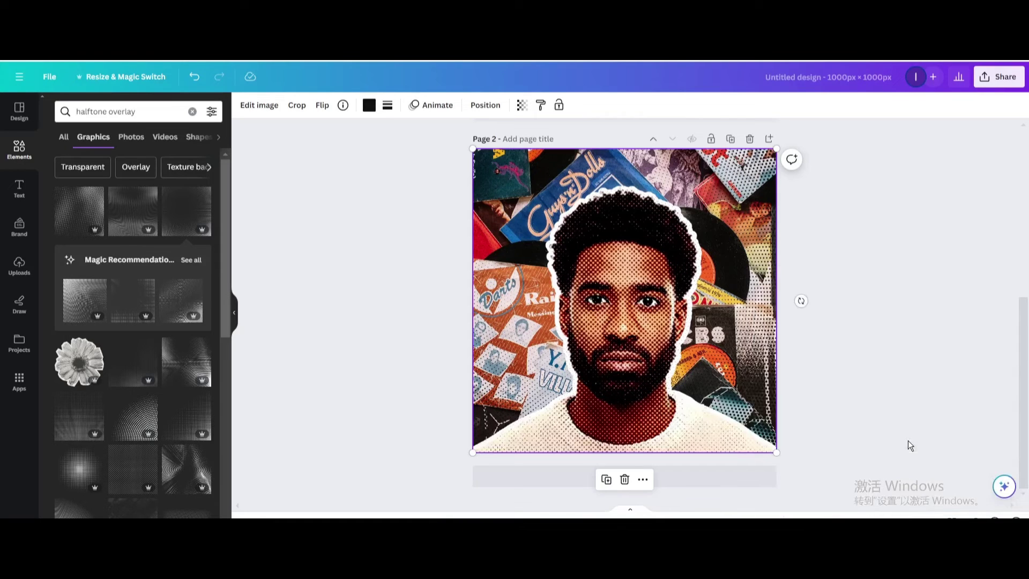
left_click(868, 371)
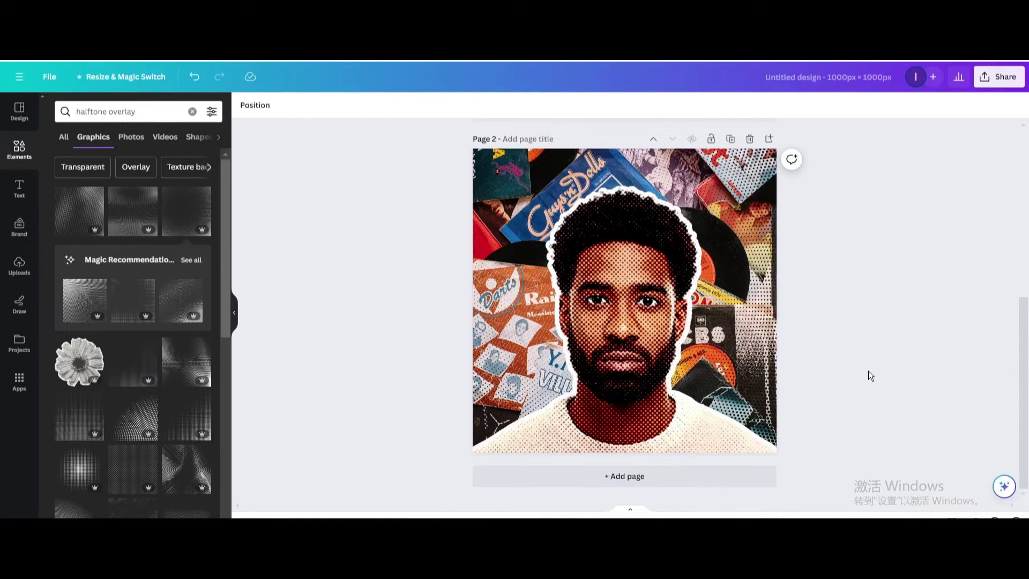
Step: Download only page 2 as a PNG and drag it back into Uploads
left_click(989, 79)
left_click(860, 347)
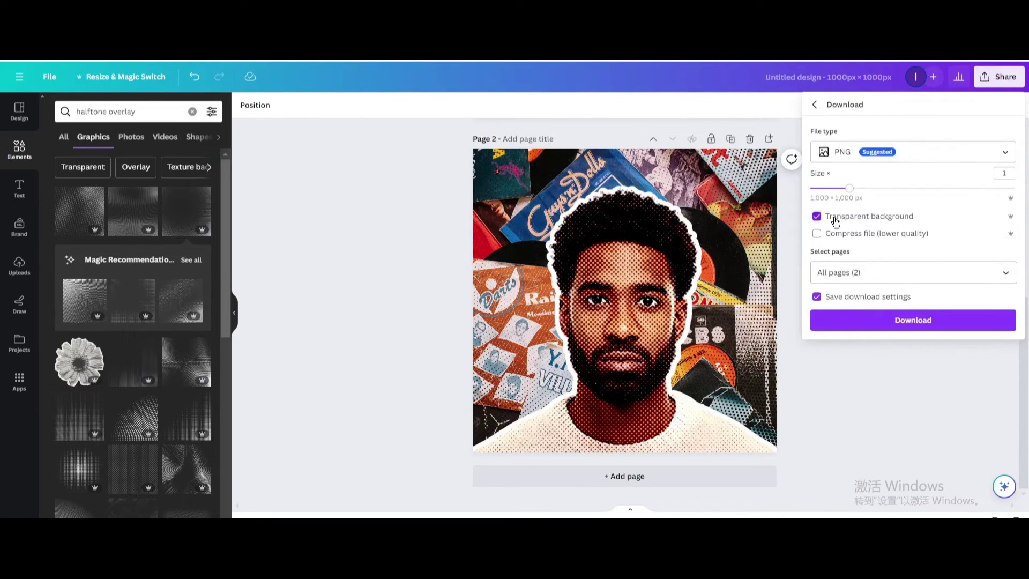
left_click(856, 271)
left_click(864, 333)
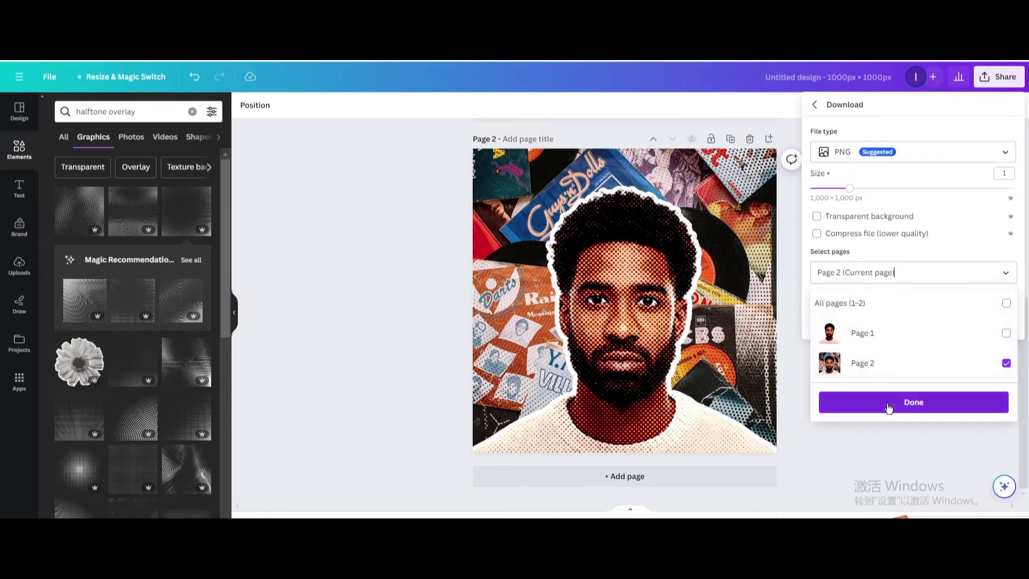
left_click(889, 406)
left_click(894, 328)
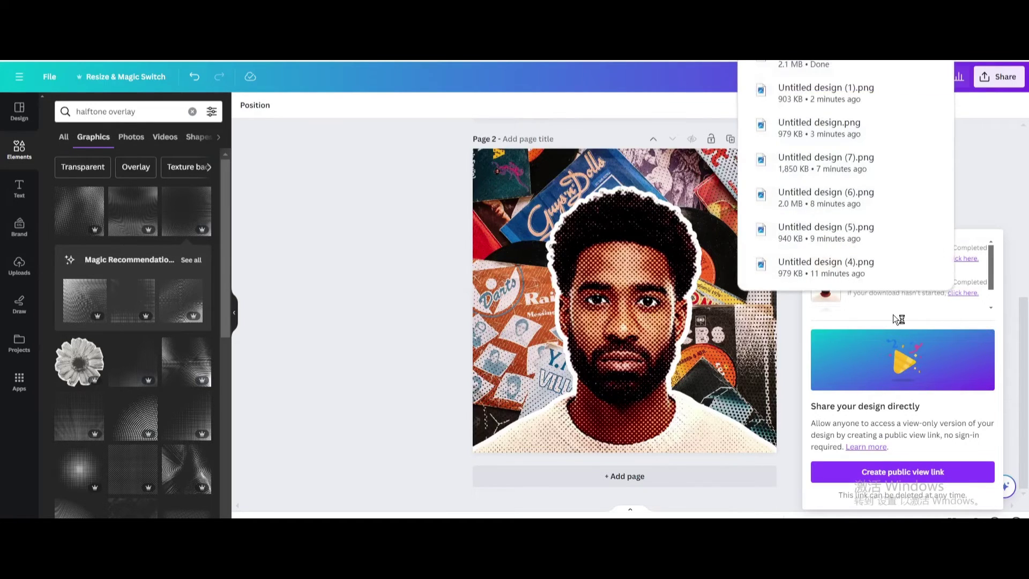
left_click_drag(763, 88, 153, 261)
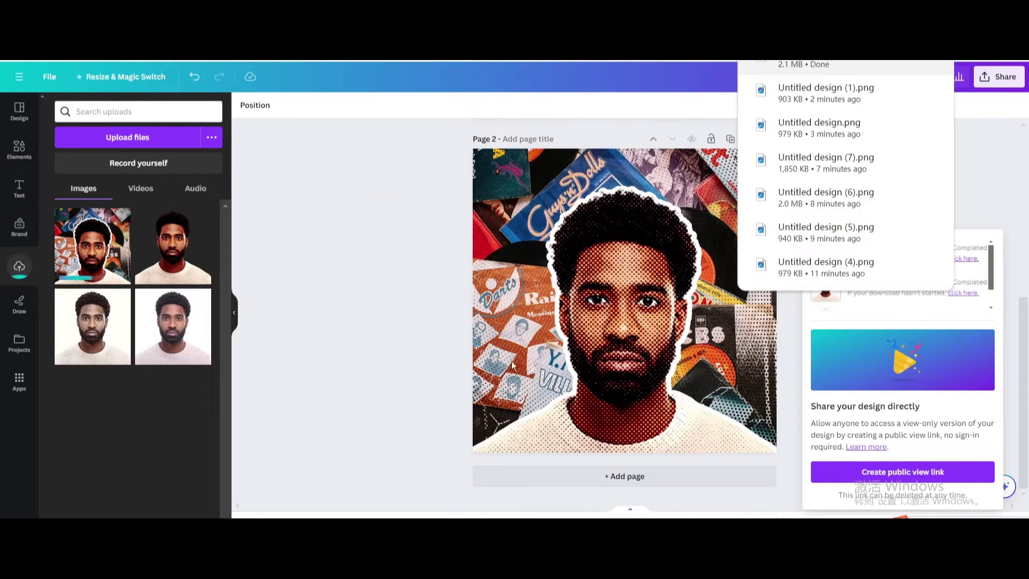
Step: Add a blank page 3 and clear the halftone overlay search in Elements
left_click(624, 475)
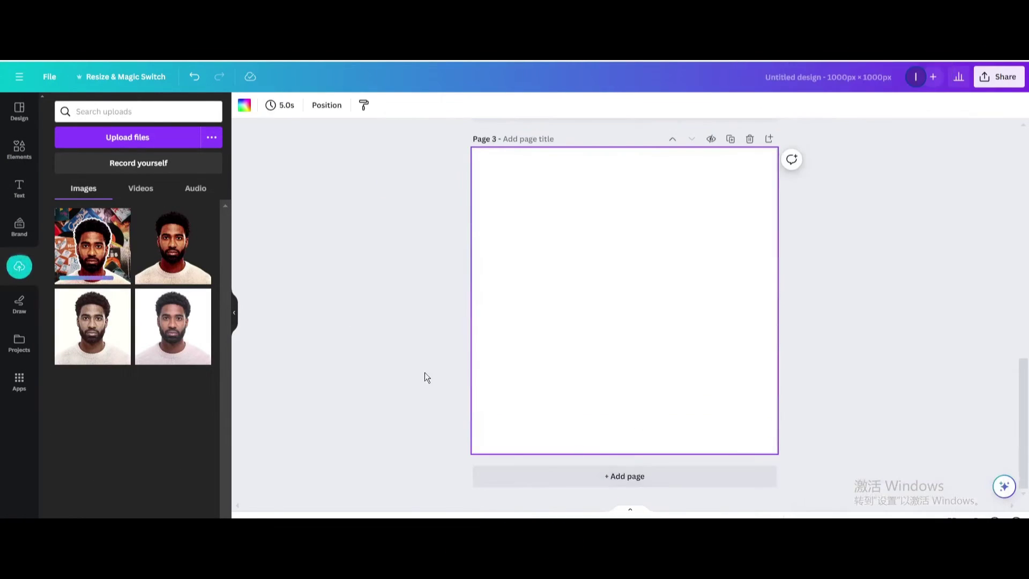
left_click(20, 155)
left_click(187, 113)
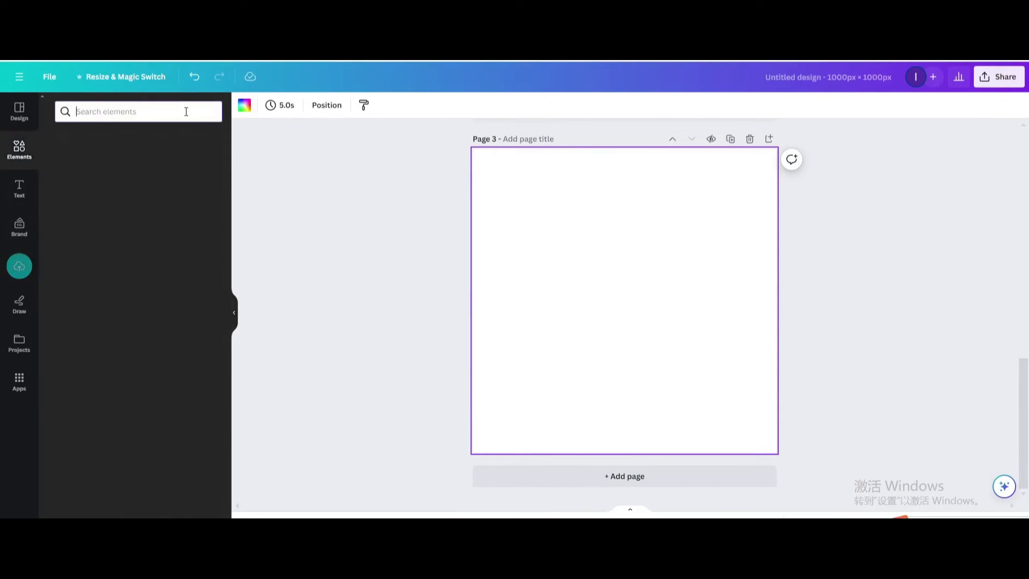
scroll(161, 268, "down", 3)
scroll(156, 305, "down", 8)
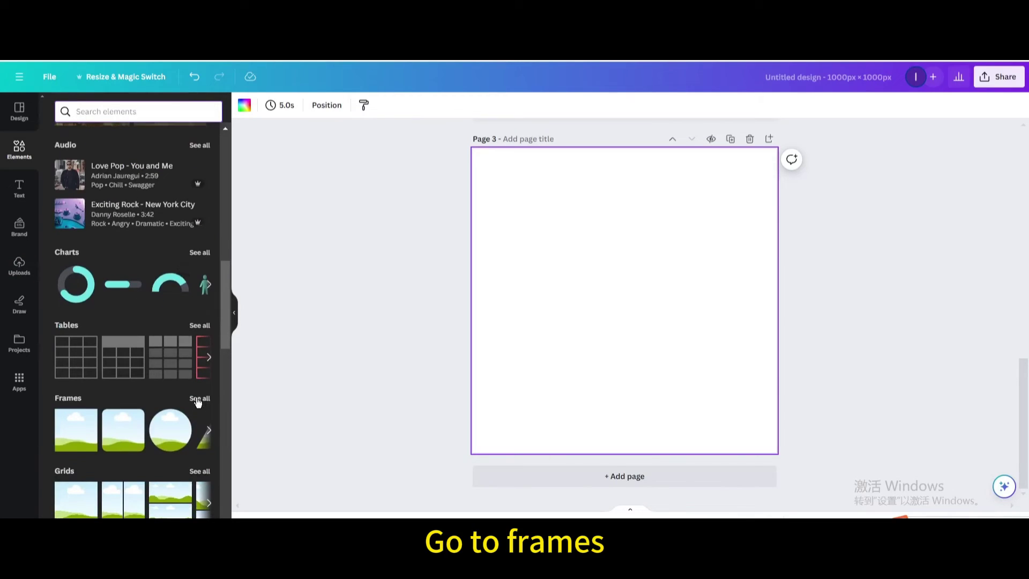
Step: Browse Frames to the Paper collection and view the Folded Paper Frame's details
left_click(198, 398)
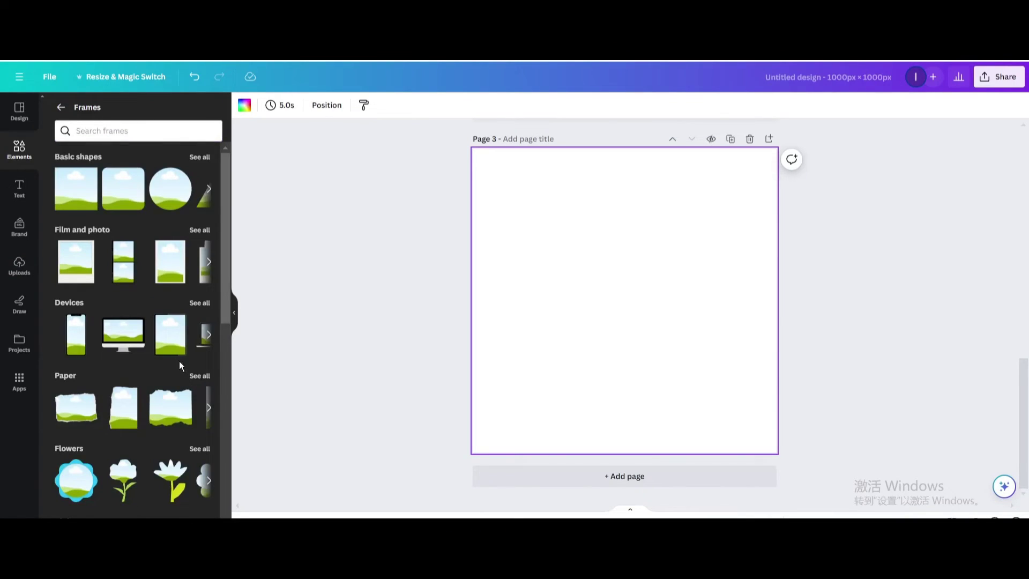
left_click(201, 378)
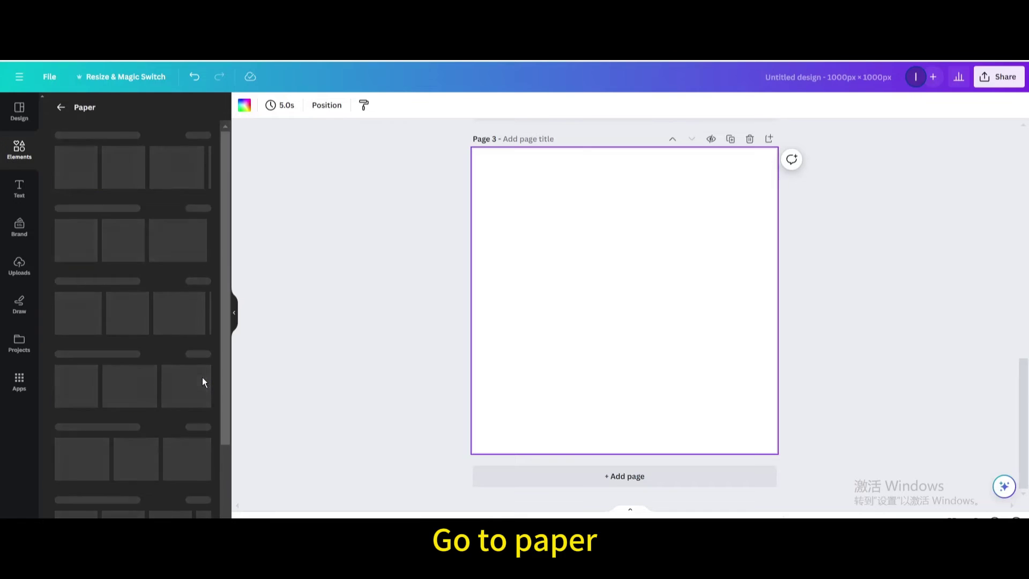
scroll(169, 346, "down", 1)
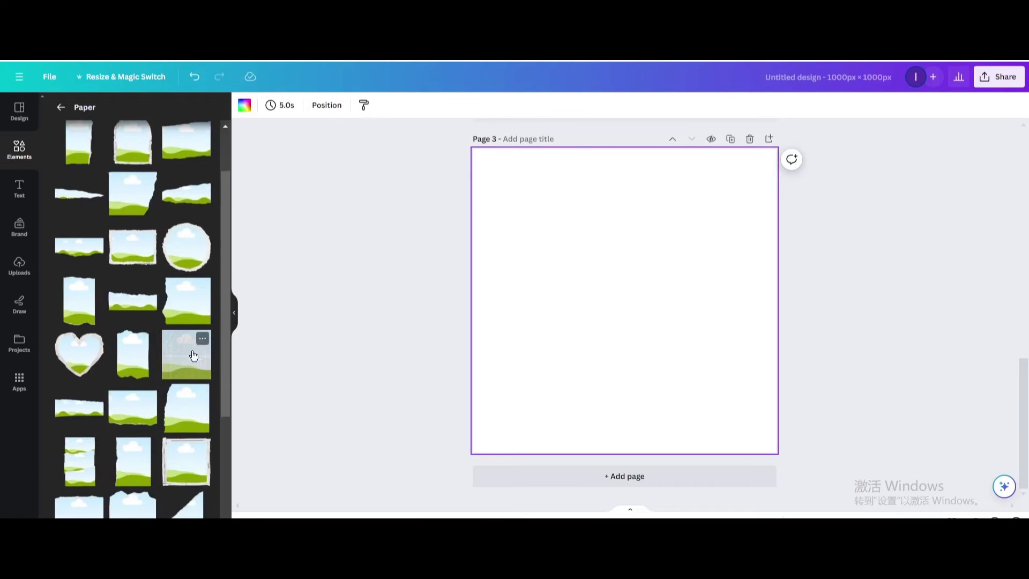
left_click(202, 339)
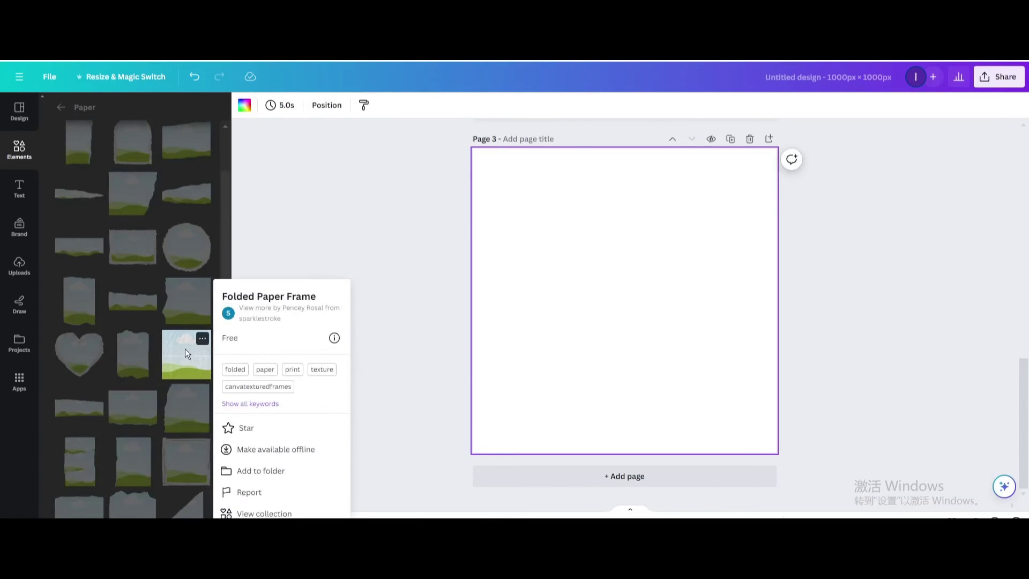
left_click(189, 360)
Step: Add the Folded Paper Frame, stretch it over page 3, and drop the collage image into it
left_click(190, 362)
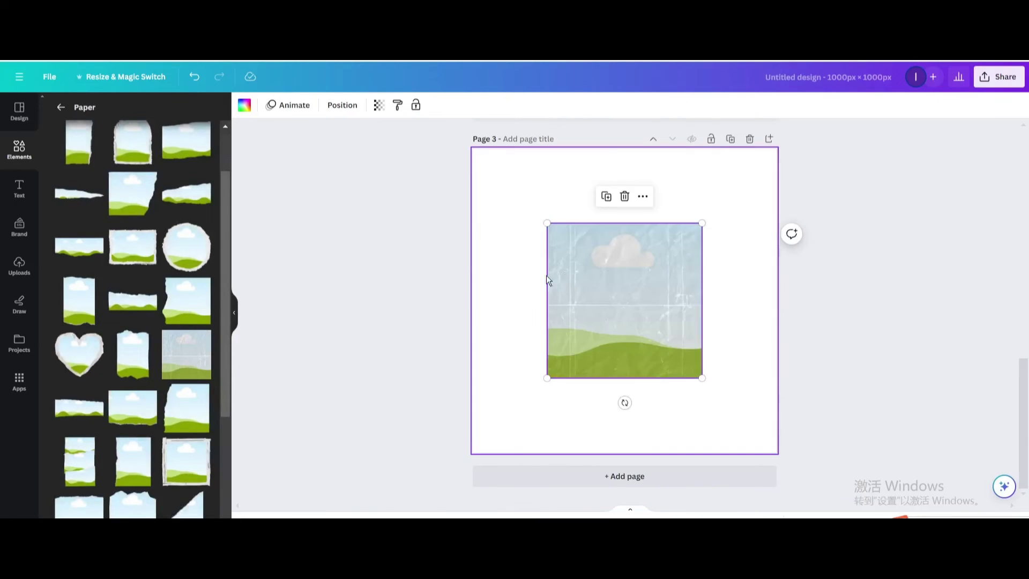
left_click_drag(584, 276, 509, 199)
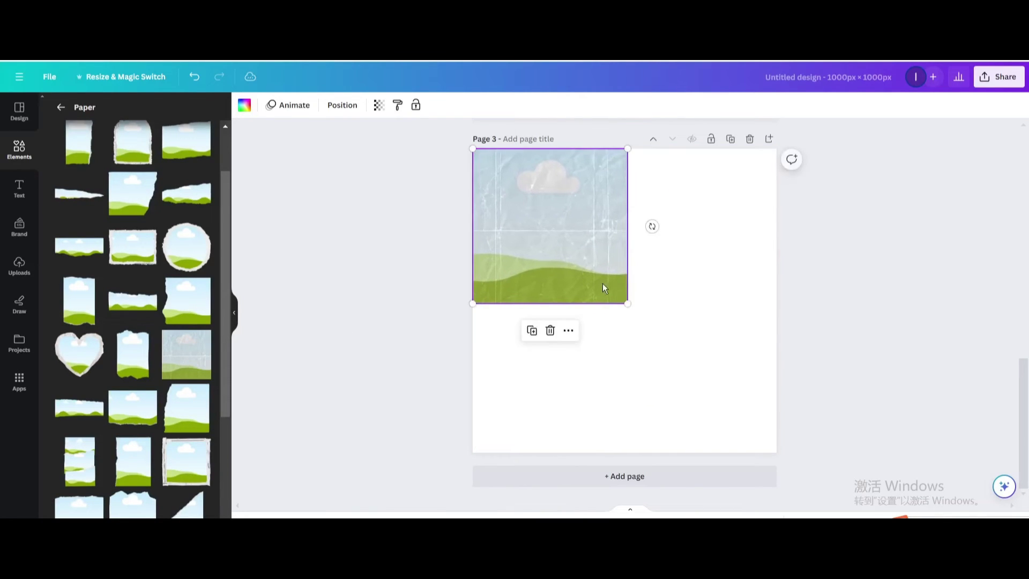
left_click_drag(626, 302, 831, 509)
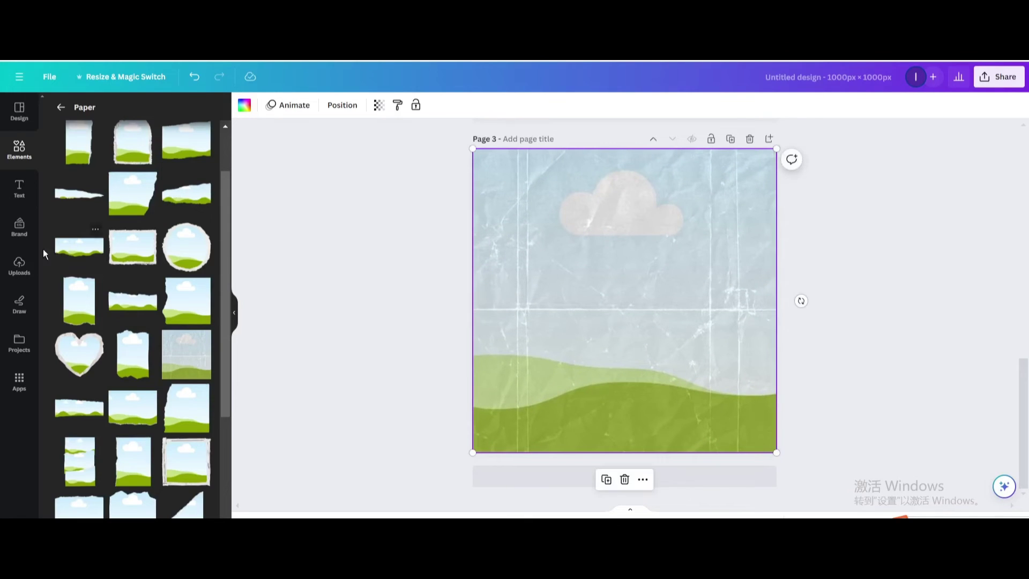
left_click(19, 265)
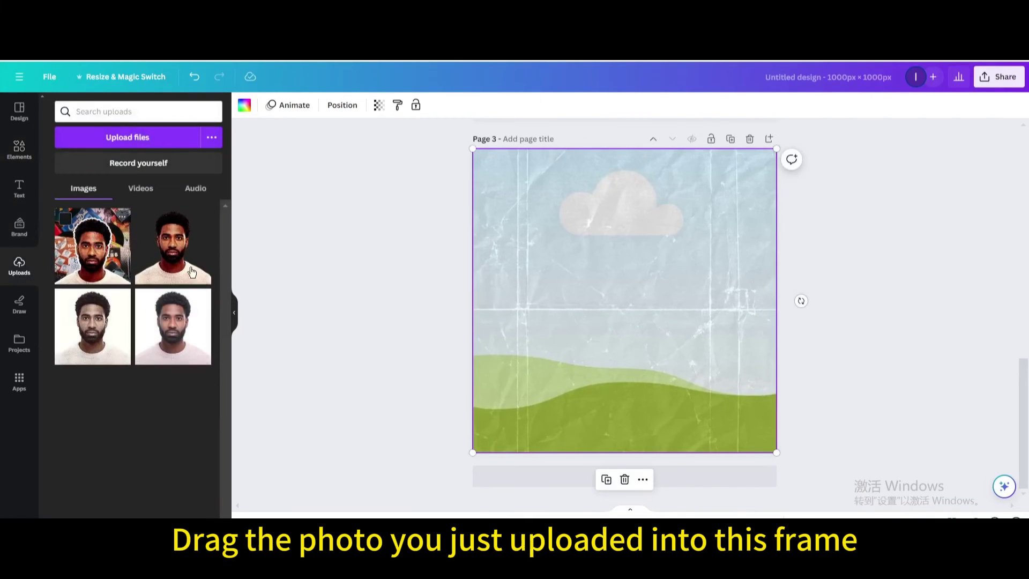
left_click_drag(94, 243, 539, 267)
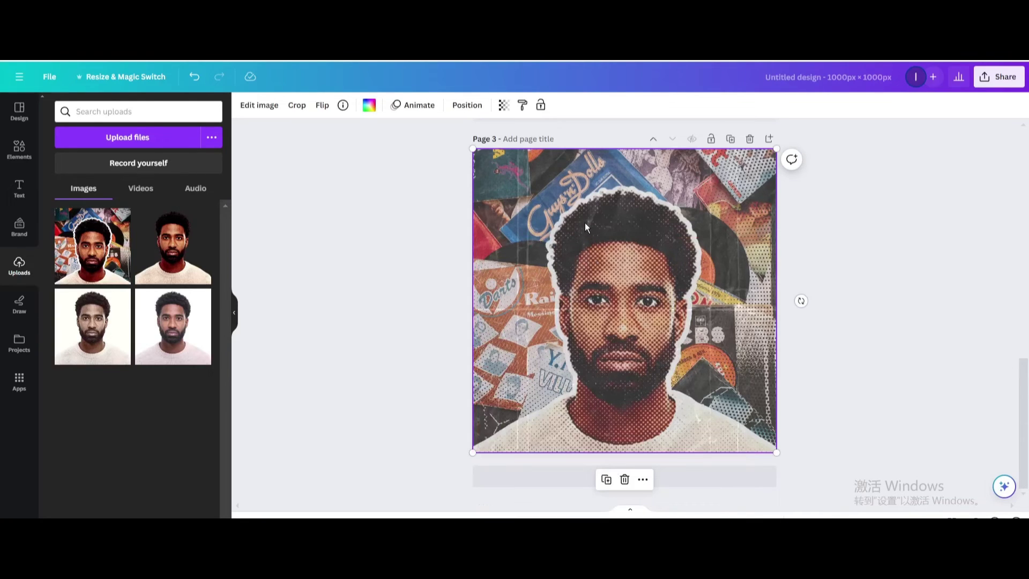
Step: Download only page 3 as a PNG and upload it back into Uploads
left_click(1003, 79)
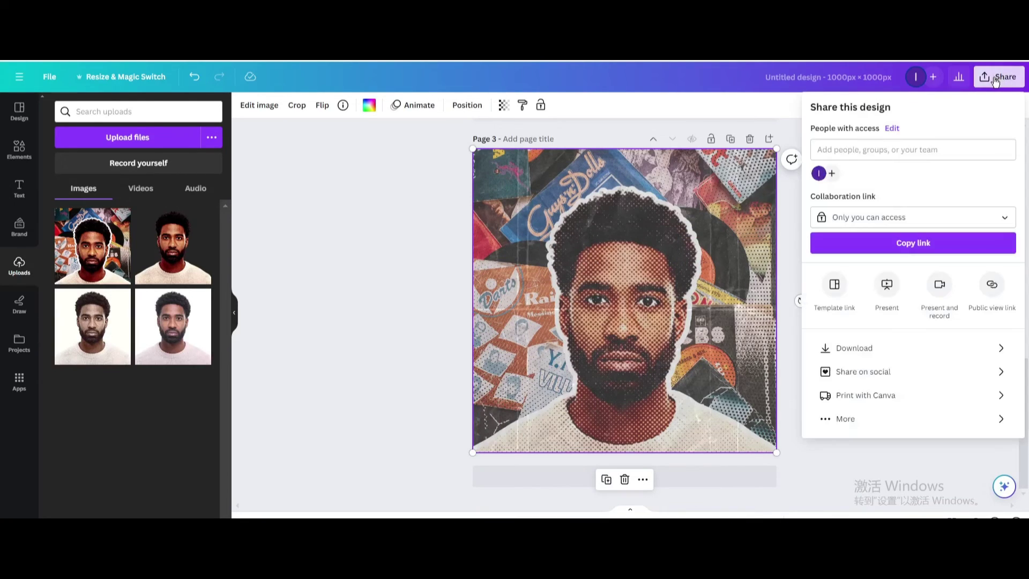
left_click(853, 348)
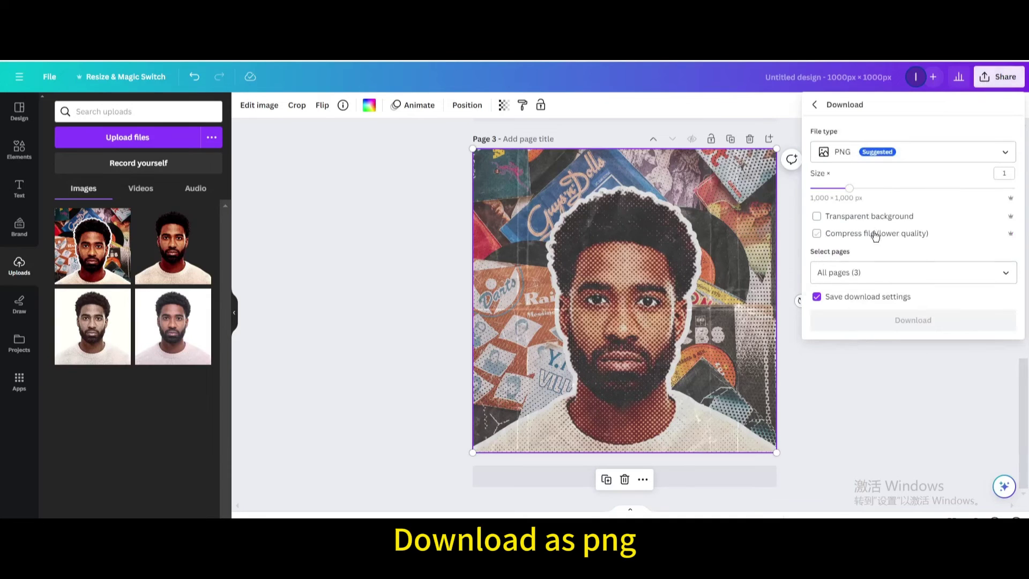
left_click(878, 268)
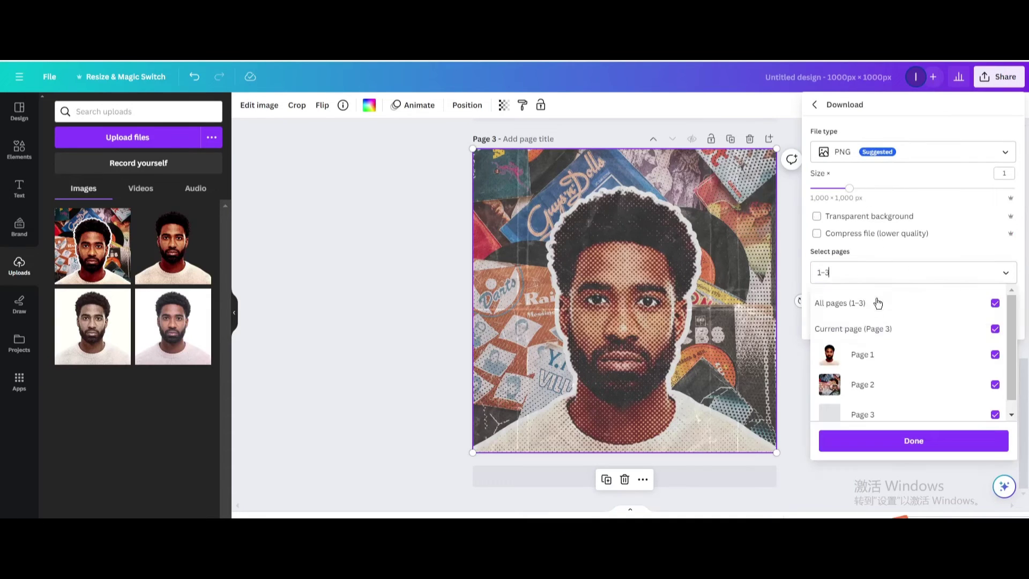
left_click(867, 310)
scroll(880, 377, "down", 1)
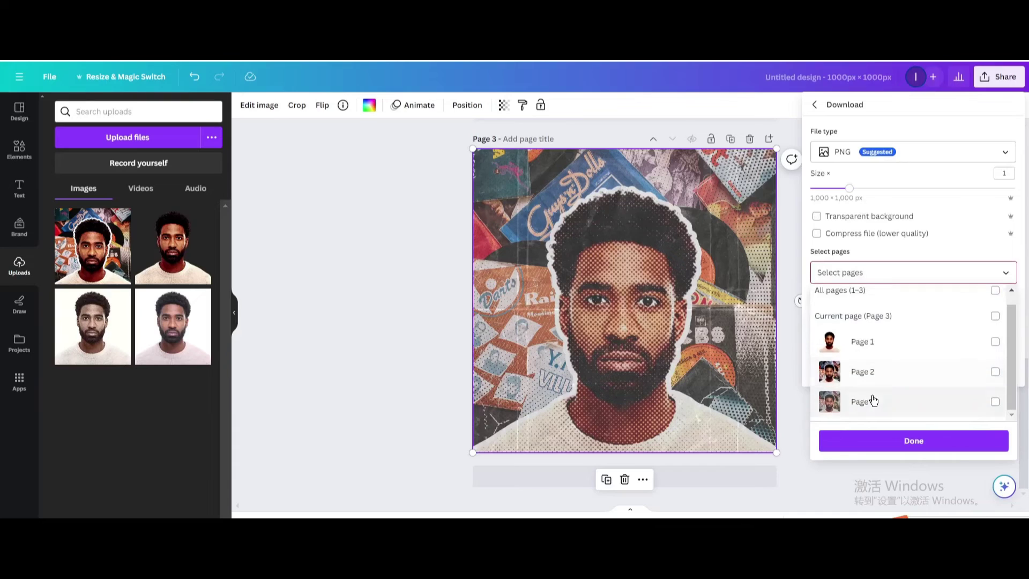
left_click(879, 401)
left_click(938, 440)
left_click(898, 332)
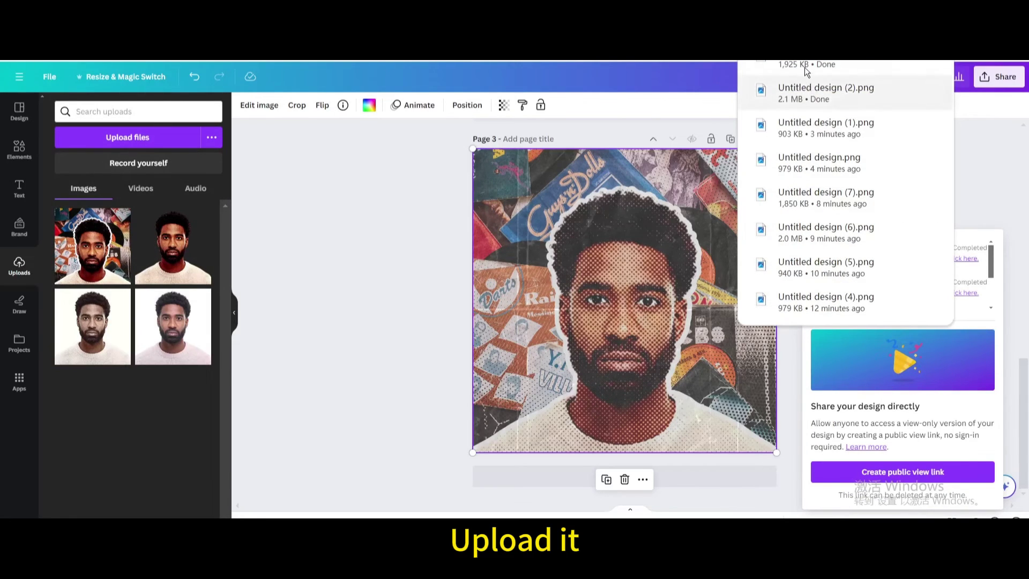
left_click_drag(820, 91, 217, 301)
Step: Add a blank page, then delete Pages 3, 2 and 1 so only it remains
left_click(534, 477)
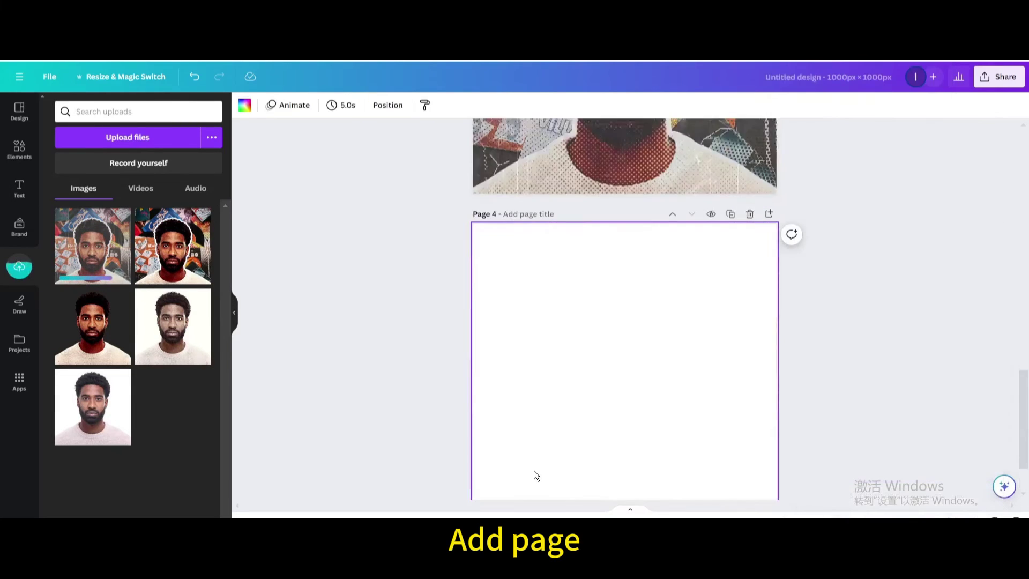
scroll(603, 398, "up", 7)
left_click(751, 275)
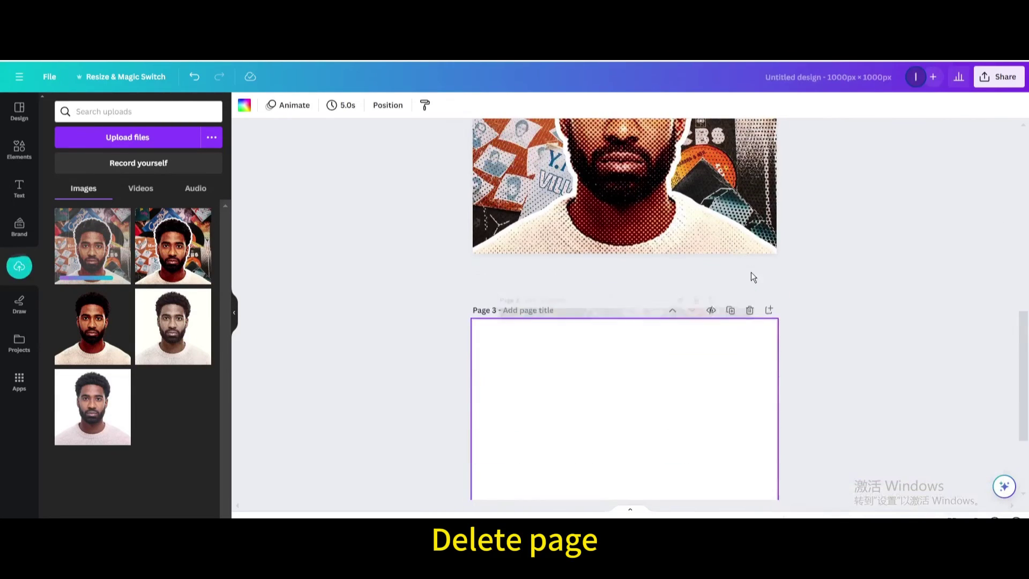
scroll(751, 276, "up", 5)
left_click(747, 209)
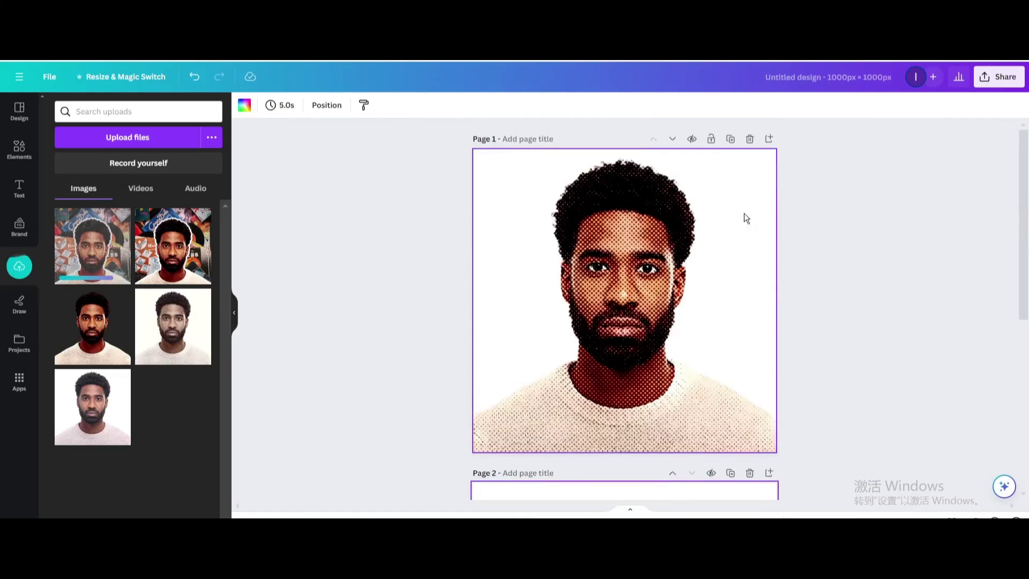
left_click(748, 139)
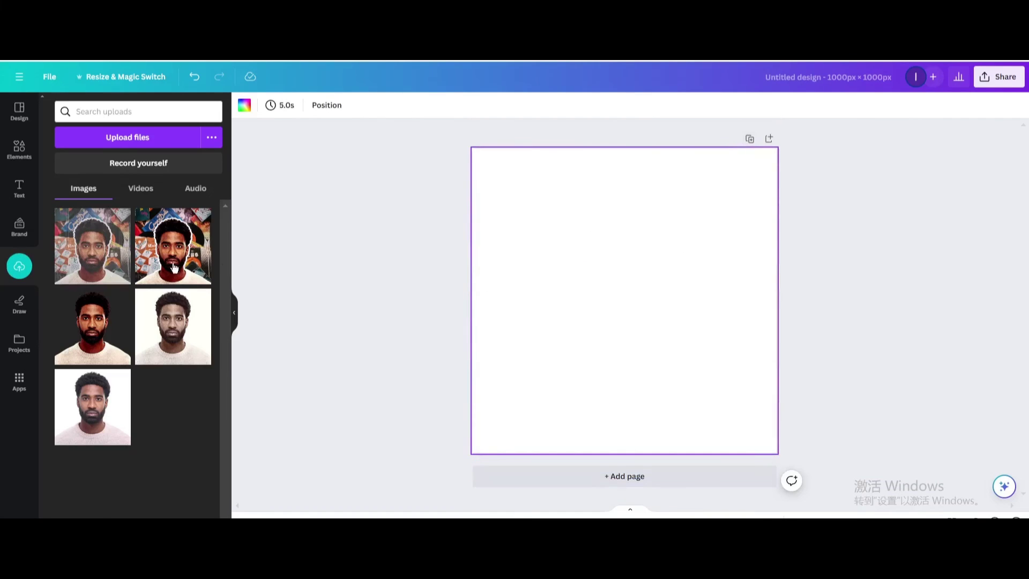
Step: Place the flattened collage image and stretch it to fill the 1000×1000 page
left_click(174, 267)
left_click_drag(659, 277, 606, 224)
left_click_drag(671, 345, 776, 455)
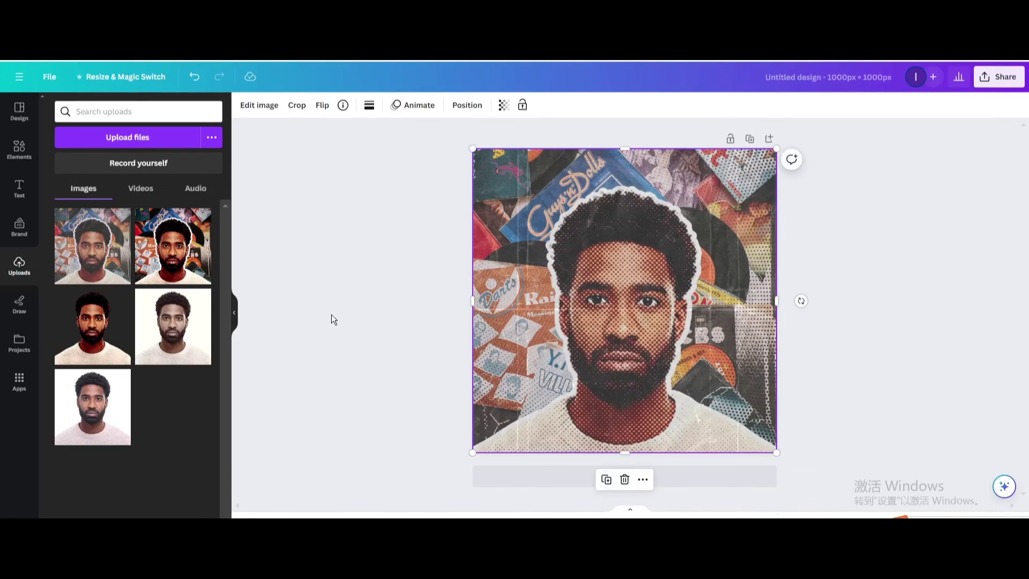
Step: Apply the Photogenic Capri filter from the Warm group to the collage image
left_click(264, 105)
scroll(166, 338, "down", 6)
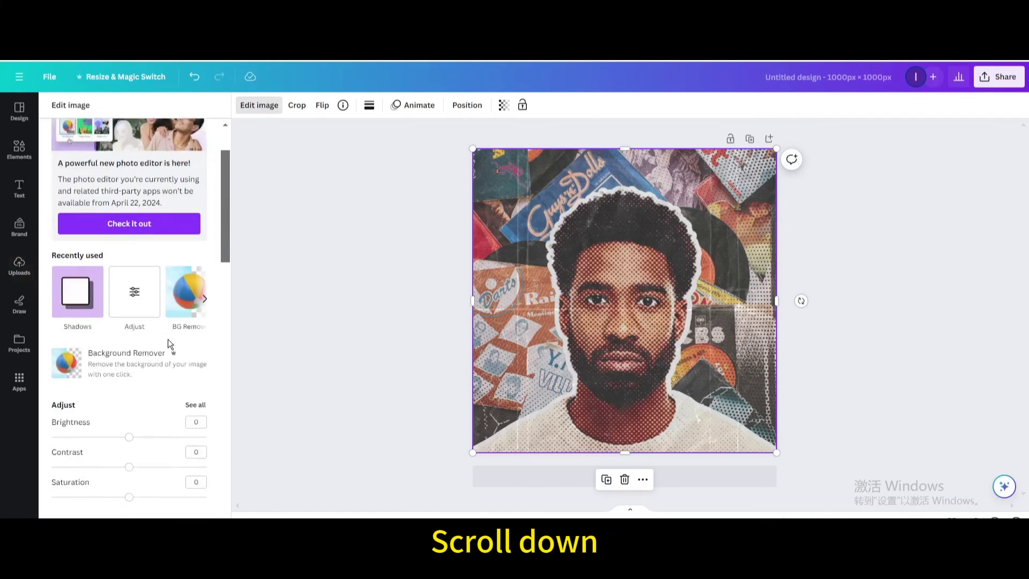
scroll(162, 343, "down", 5)
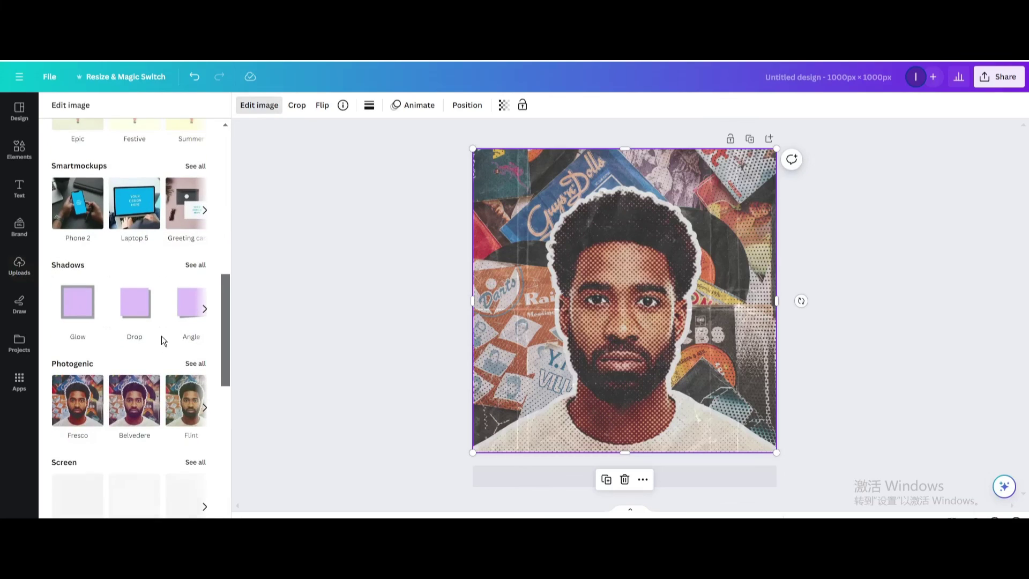
left_click(197, 364)
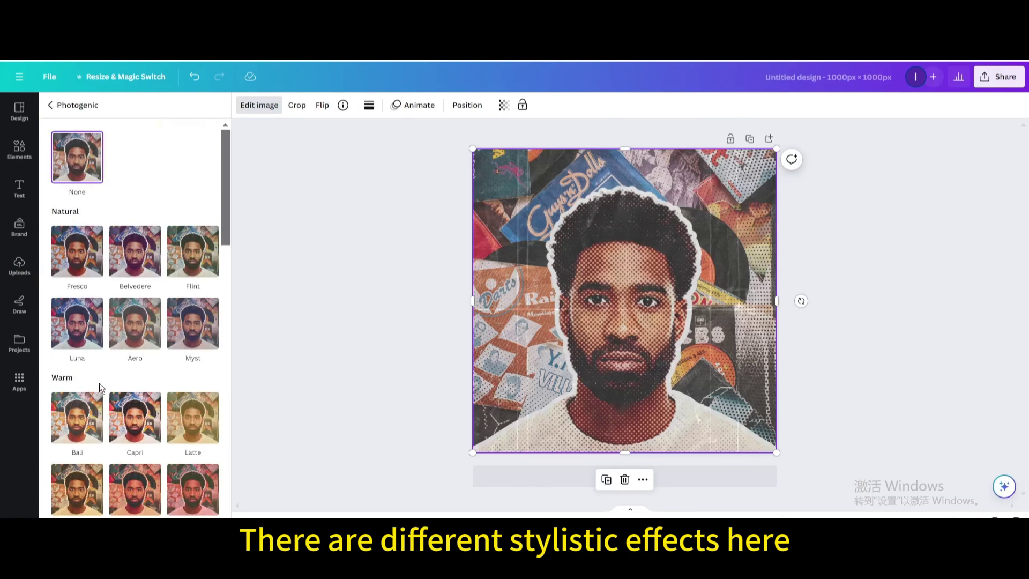
scroll(88, 395, "down", 5)
scroll(89, 395, "down", 5)
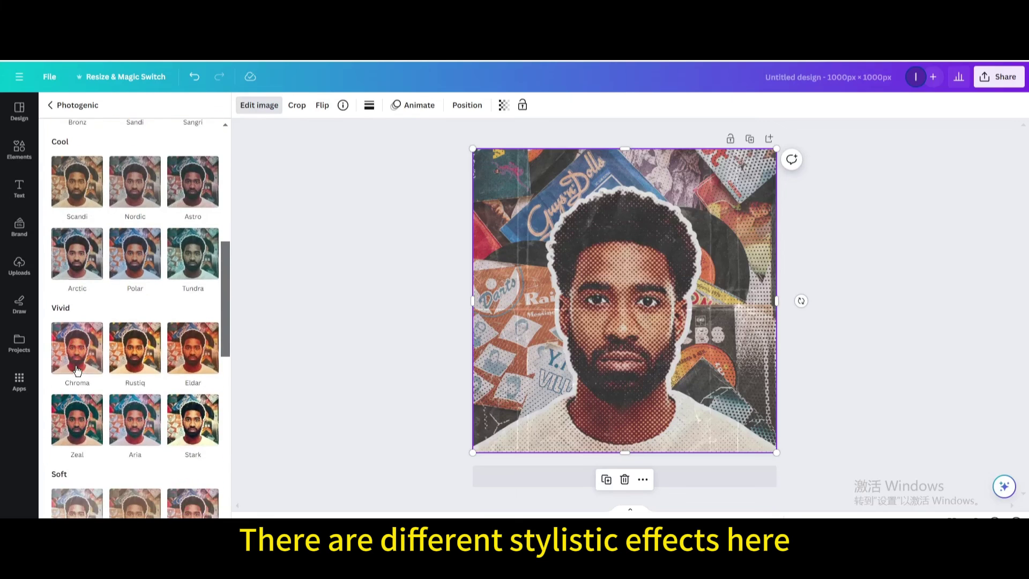
scroll(82, 385, "down", 2)
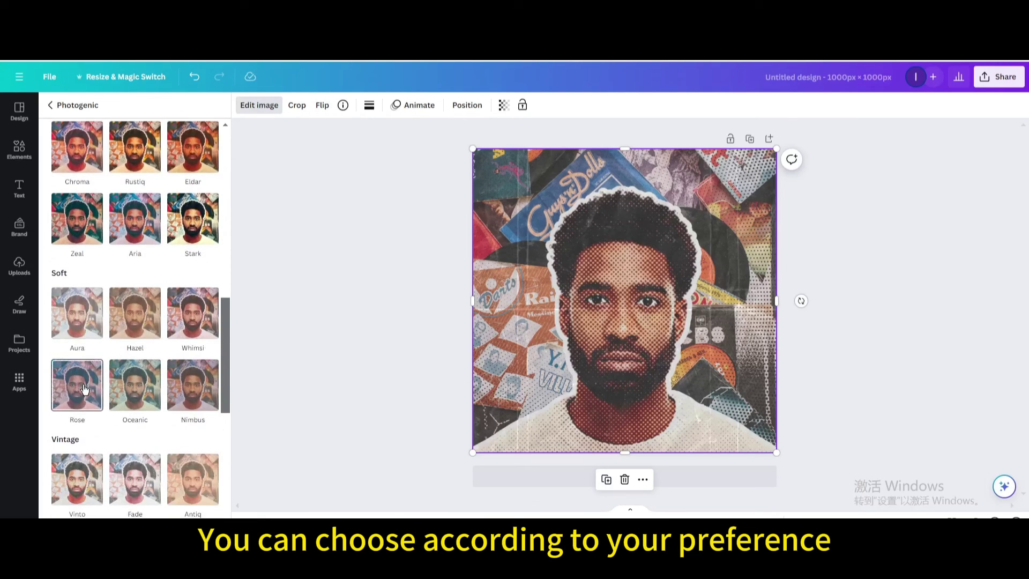
scroll(86, 394, "down", 3)
scroll(89, 399, "down", 5)
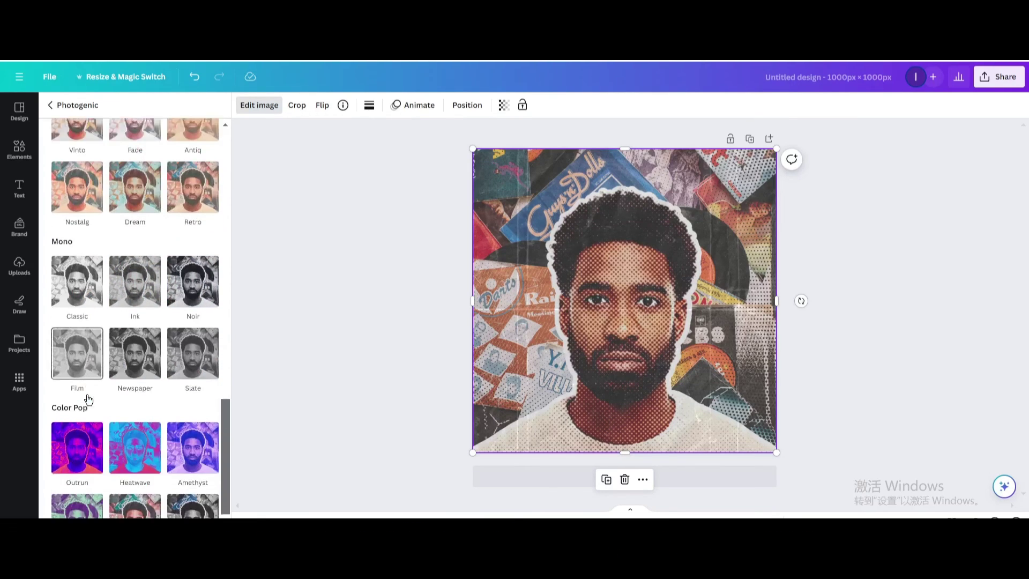
scroll(120, 386, "up", 12)
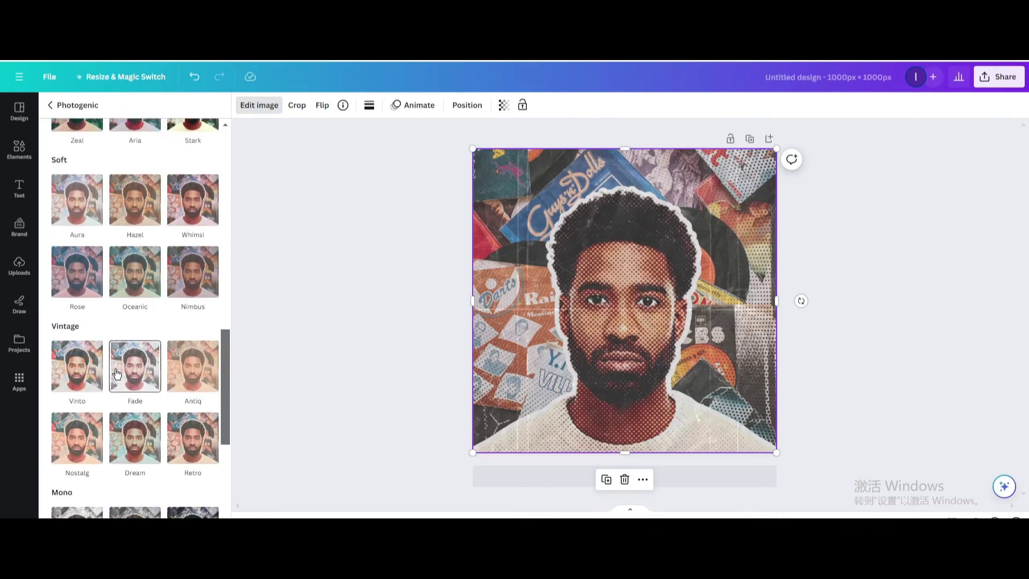
scroll(114, 368, "up", 5)
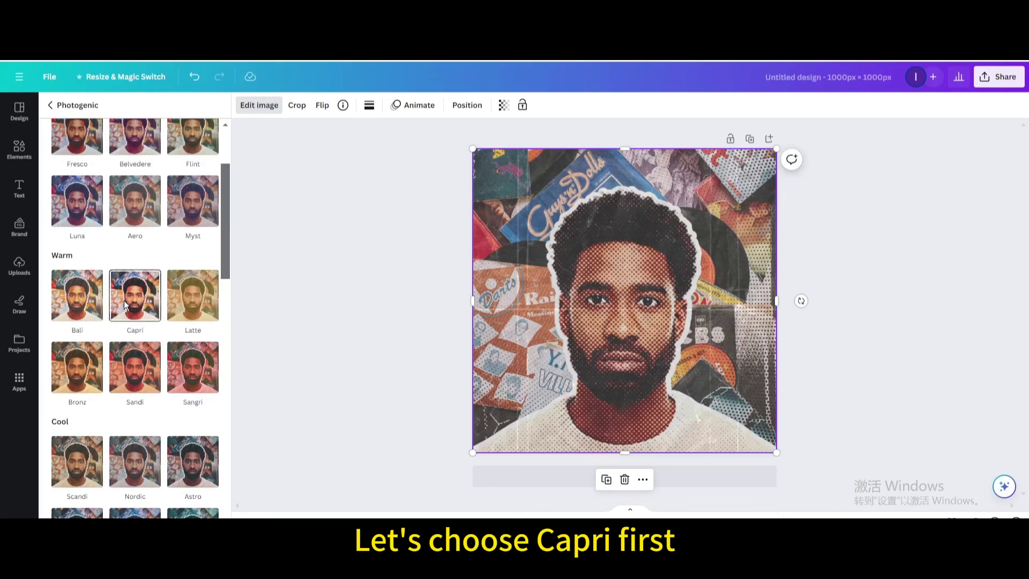
left_click(124, 304)
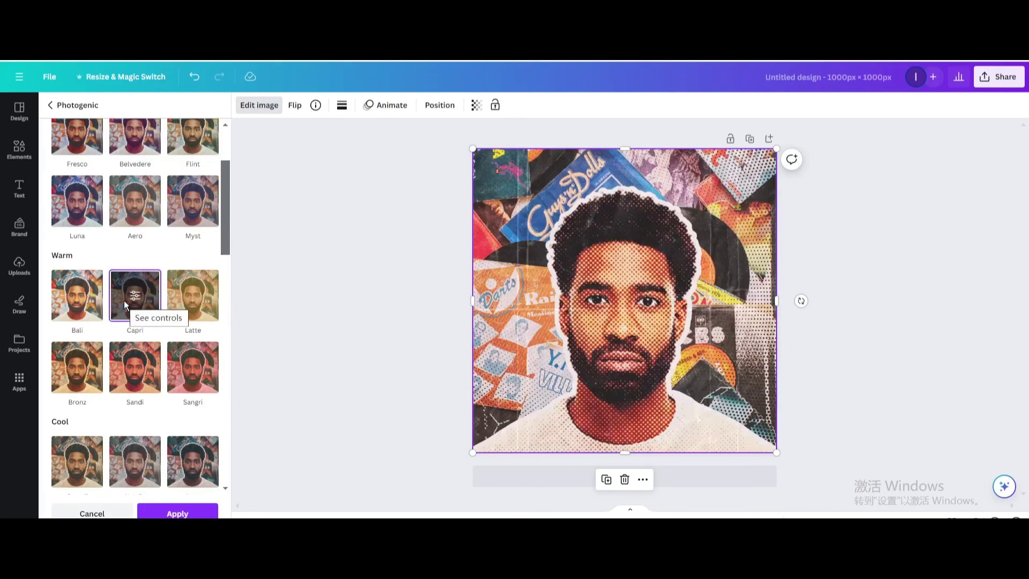
left_click(176, 514)
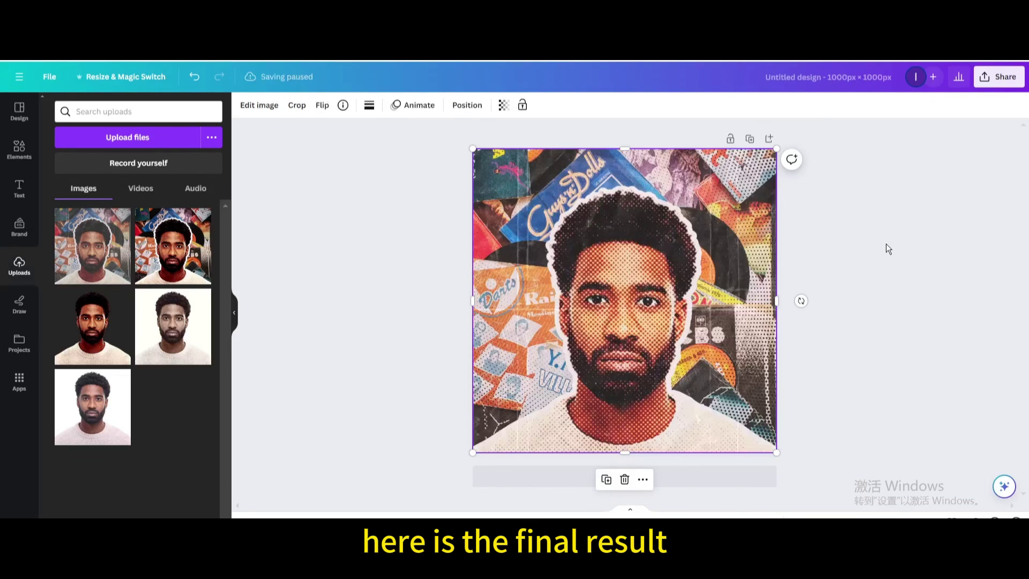
Step: Download the collage as a JPG instead of PNG
left_click(985, 81)
left_click(876, 346)
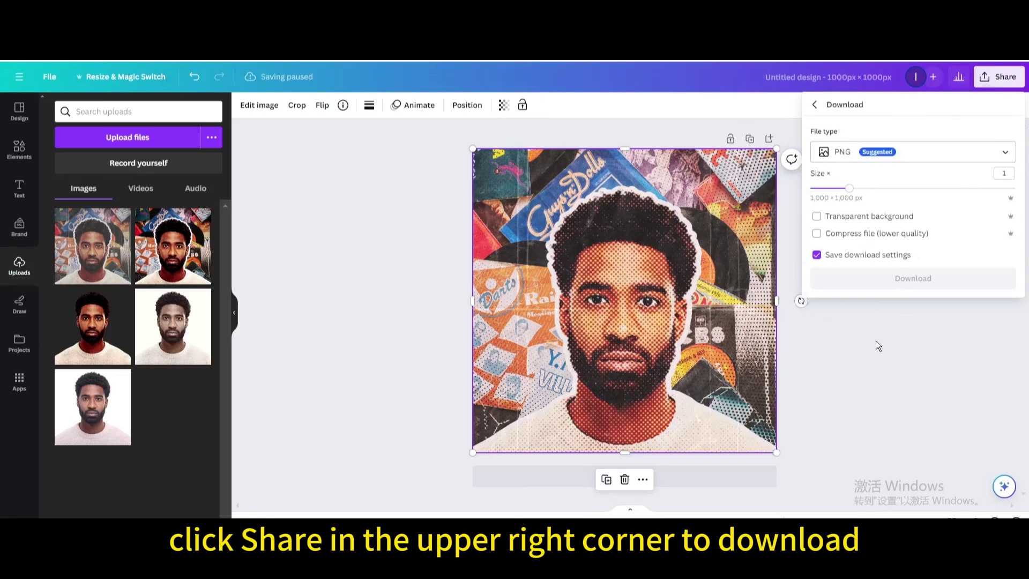
left_click(859, 152)
left_click(833, 185)
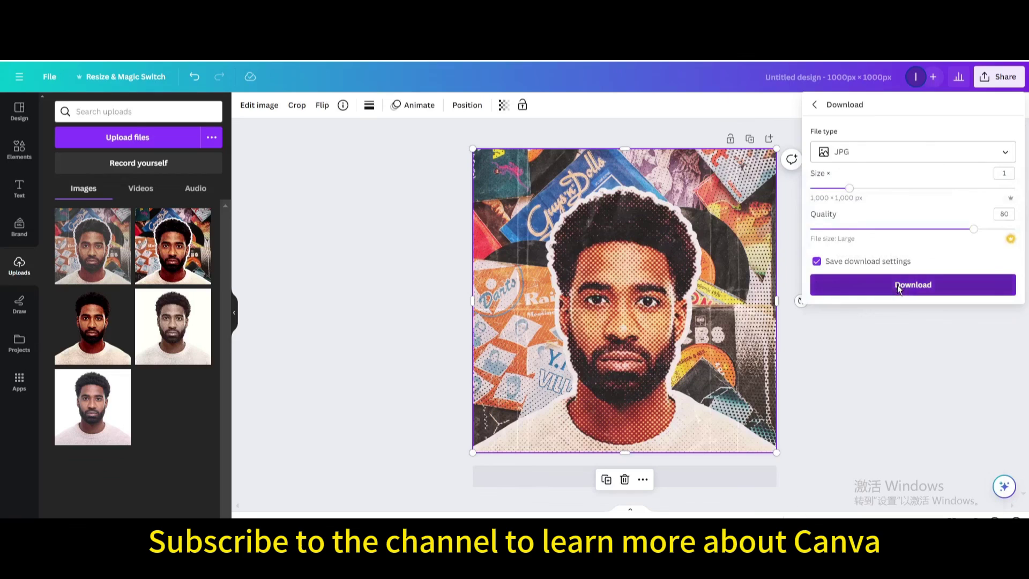
left_click(896, 284)
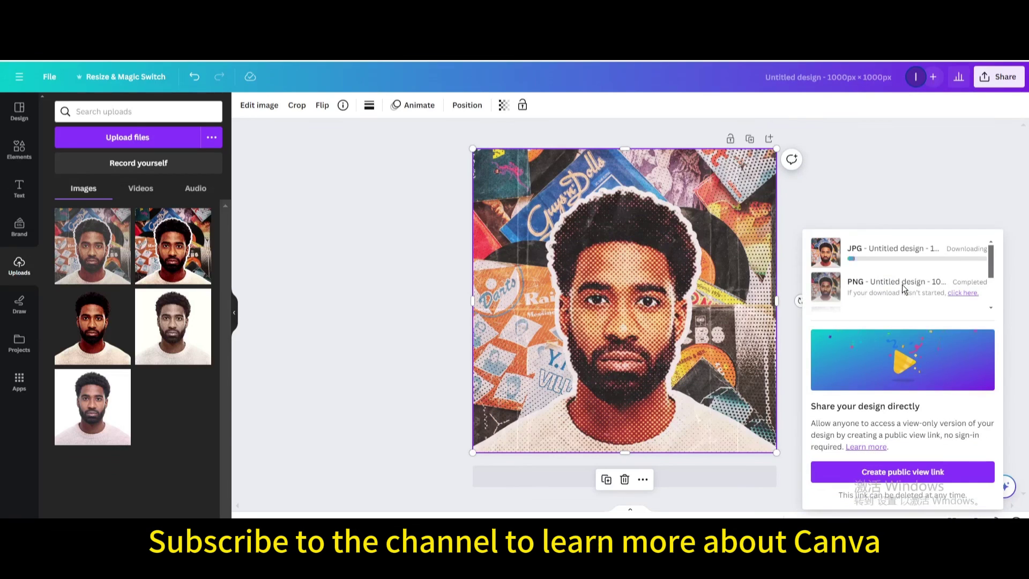